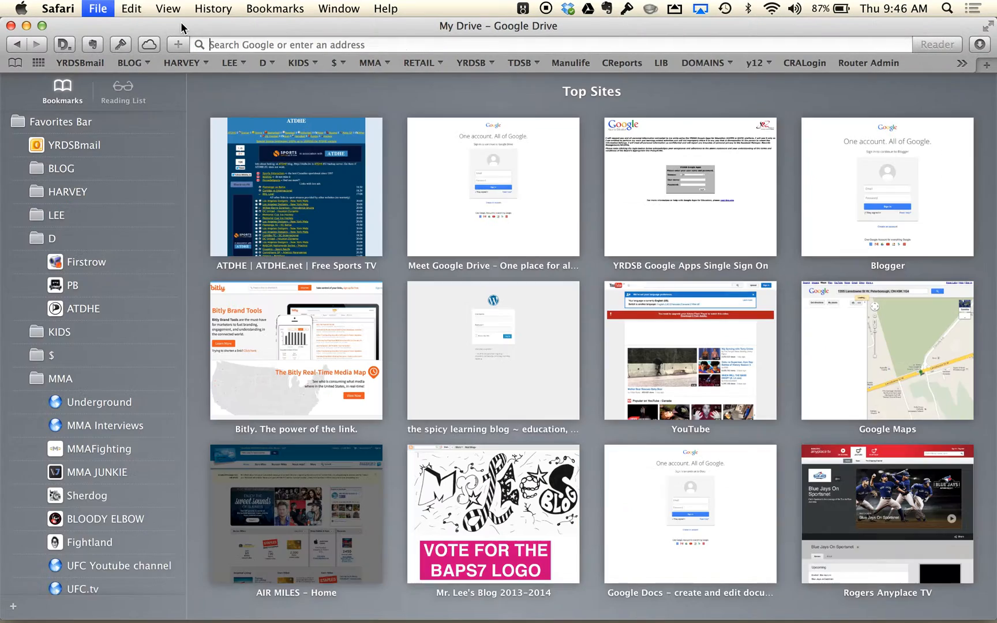
- Open the class blog at bapslee.blogspot.ca and go to its current project Math: I Wonder Why Project
key(Return)
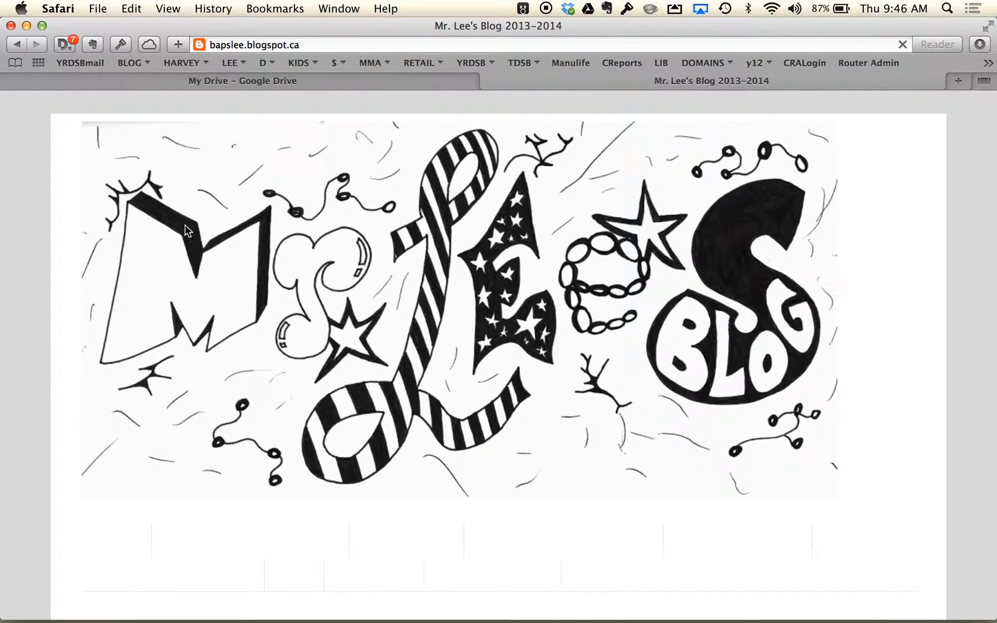
scroll(177, 330, down, 5)
scroll(176, 329, down, 5)
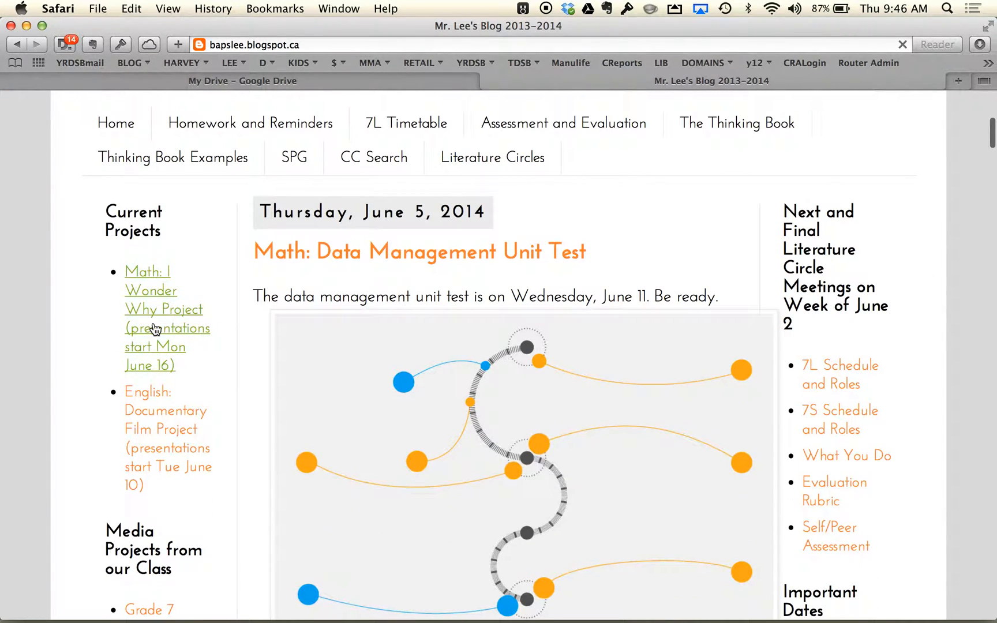
click(155, 328)
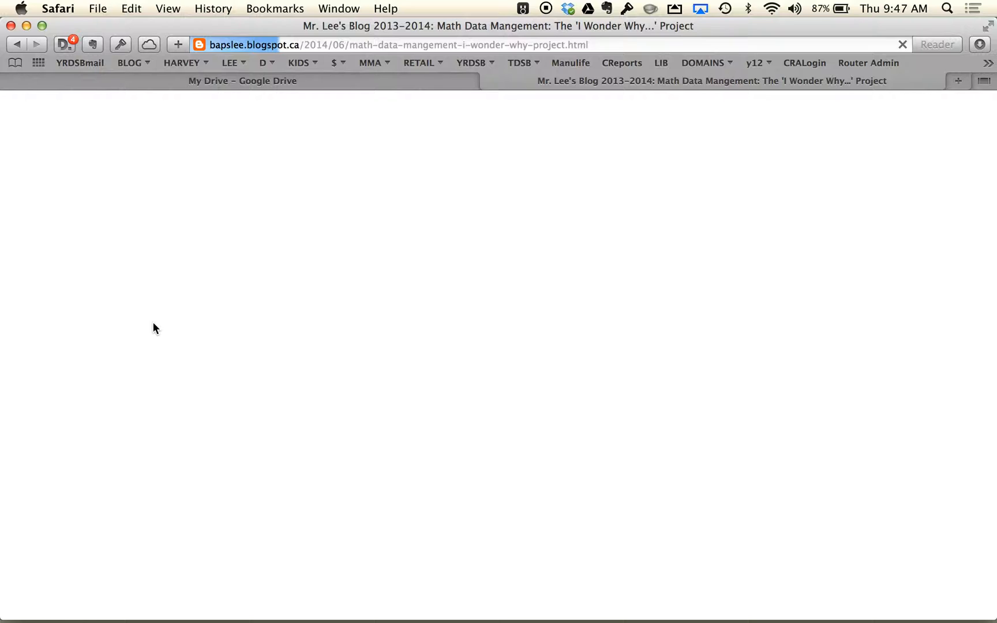
- Examine the project post's due dates, instructions for submitting the Google Form link, and examples from previous years
key(super+plus)
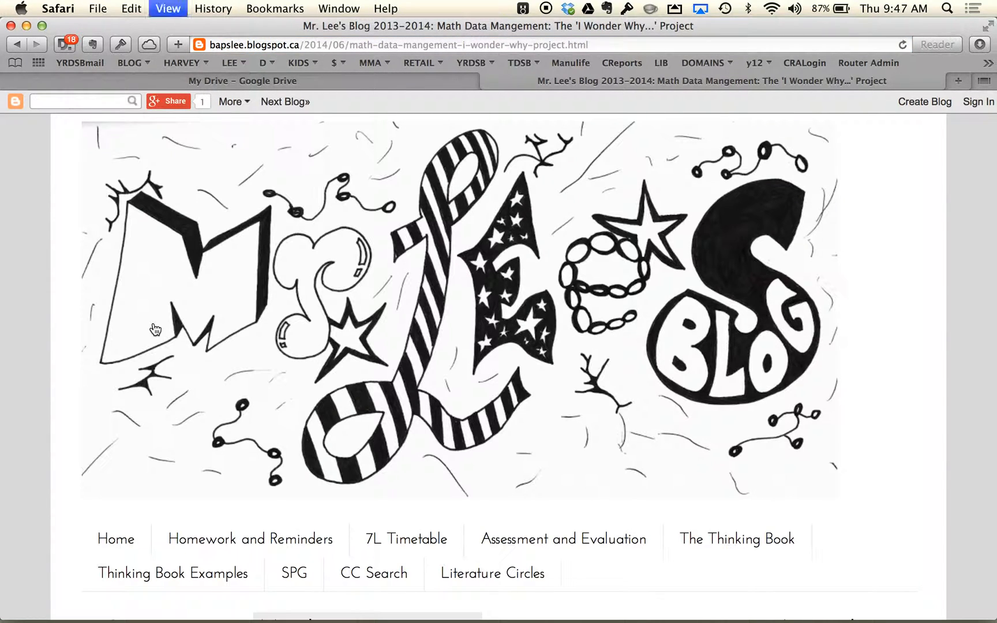
scroll(283, 378, down, 15)
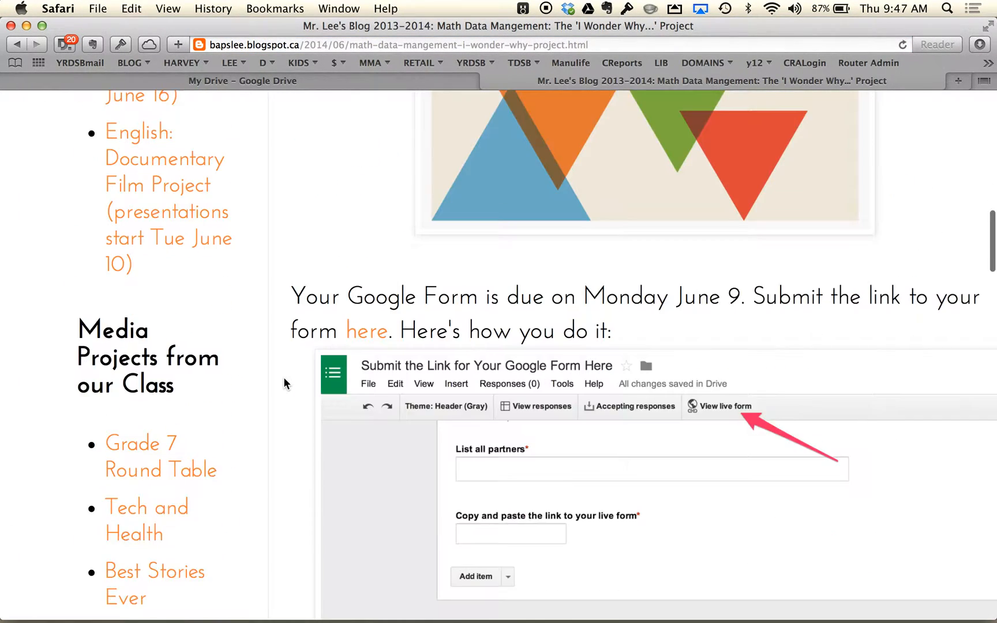
scroll(283, 377, down, 1)
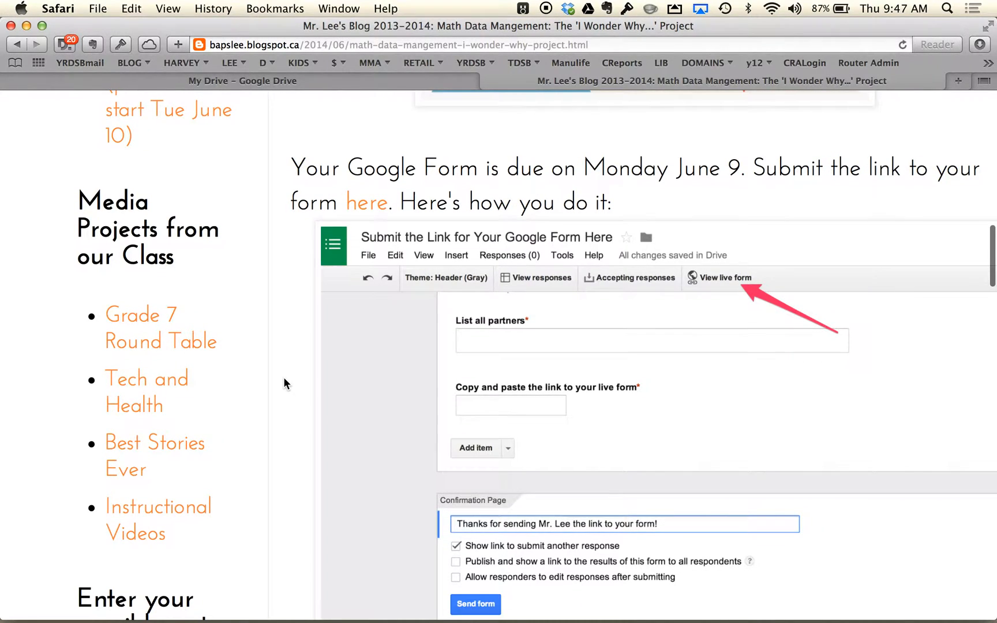
scroll(283, 376, down, 10)
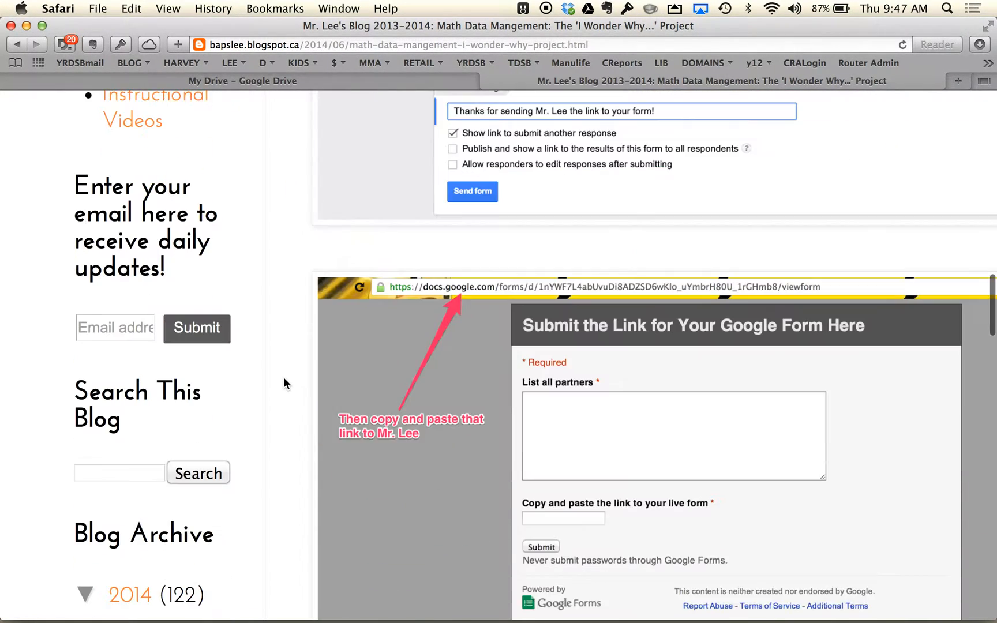
scroll(283, 384, down, 5)
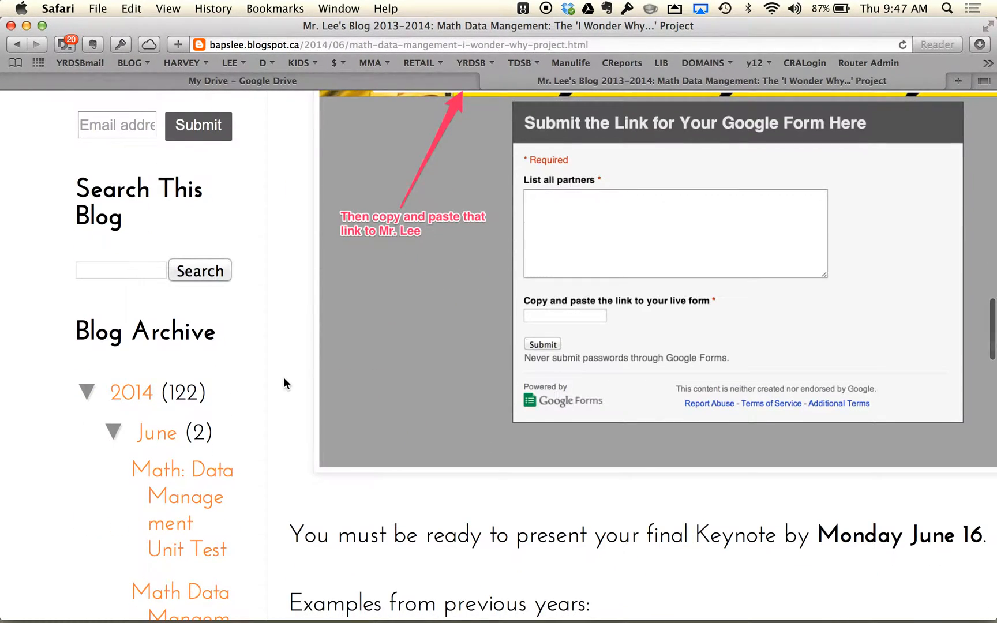
scroll(283, 384, down, 5)
scroll(283, 377, down, 3)
scroll(283, 378, up, 1)
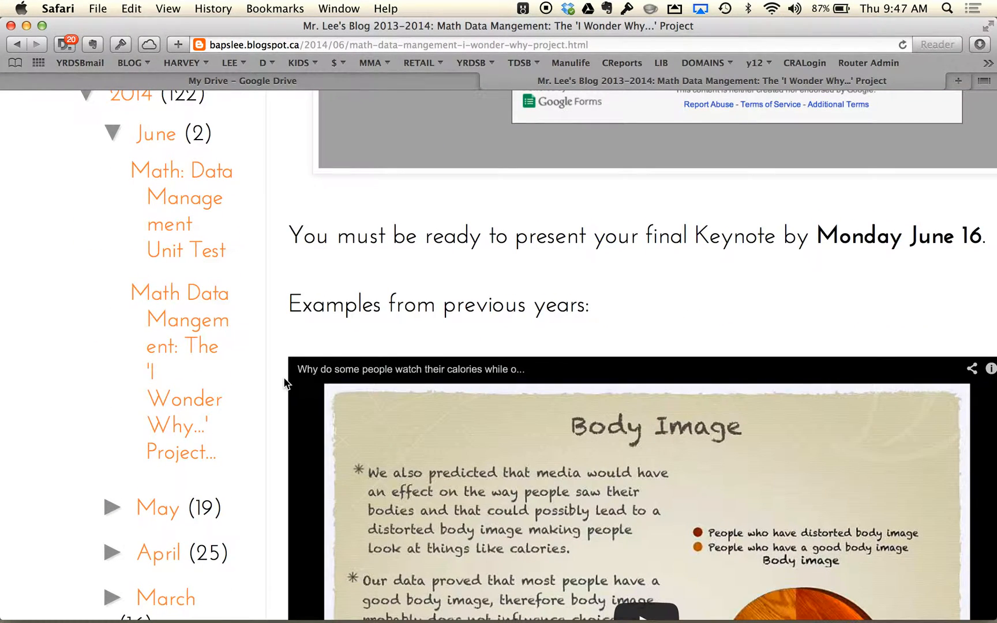
scroll(284, 378, up, 3)
scroll(283, 377, up, 17)
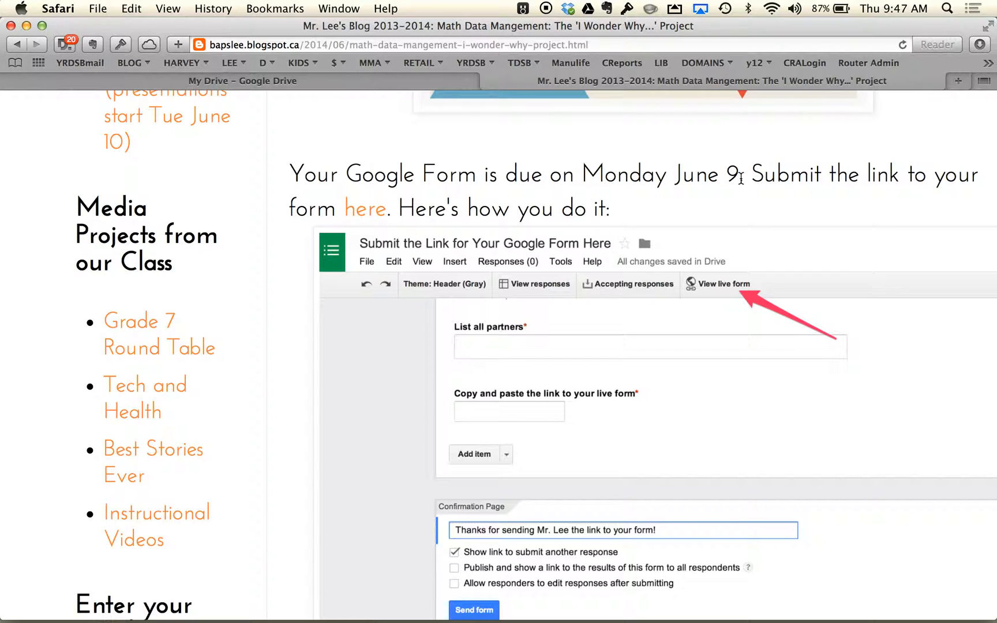
- Open the form for submitting the Google Form link and enter both partners' full names under List all partners
click(362, 218)
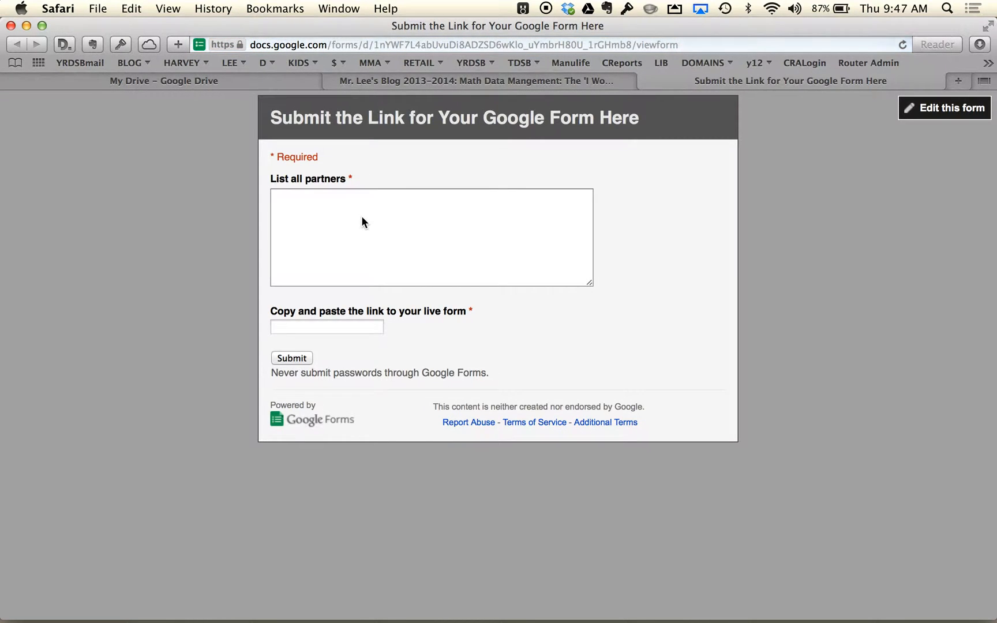
click(359, 248)
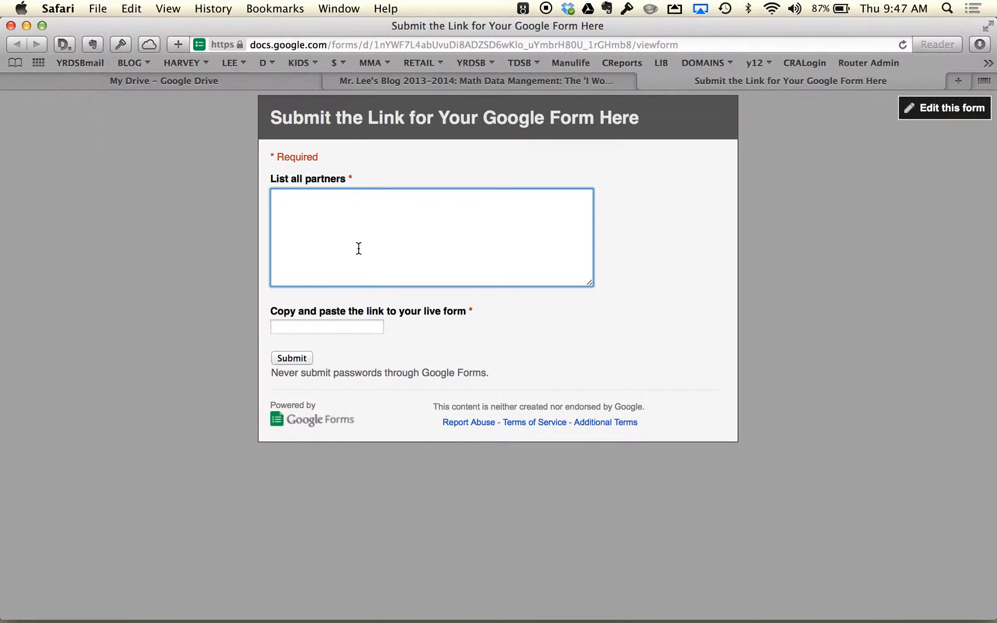
key(Return)
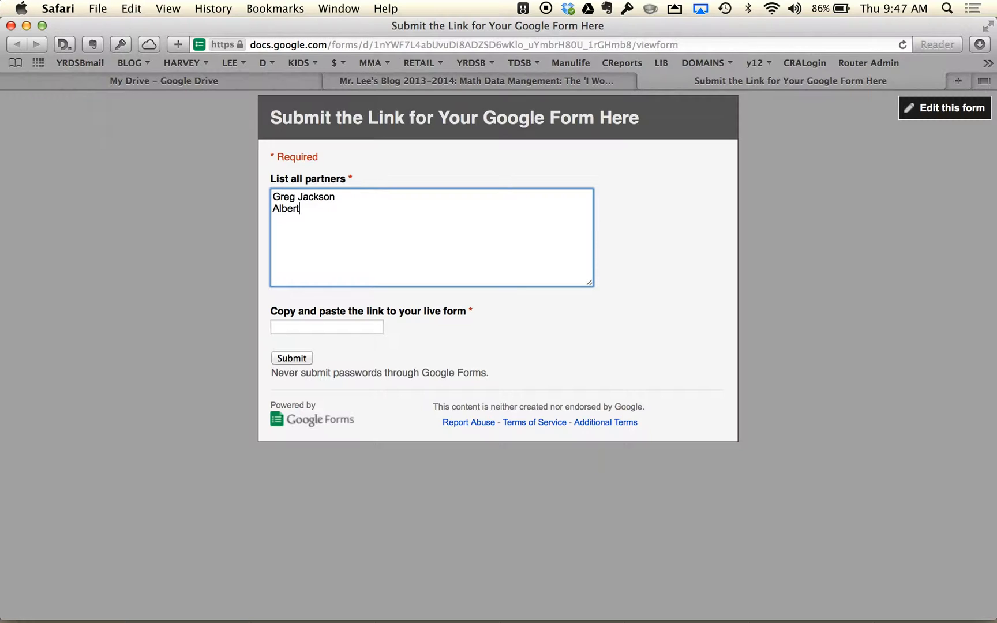
click(307, 325)
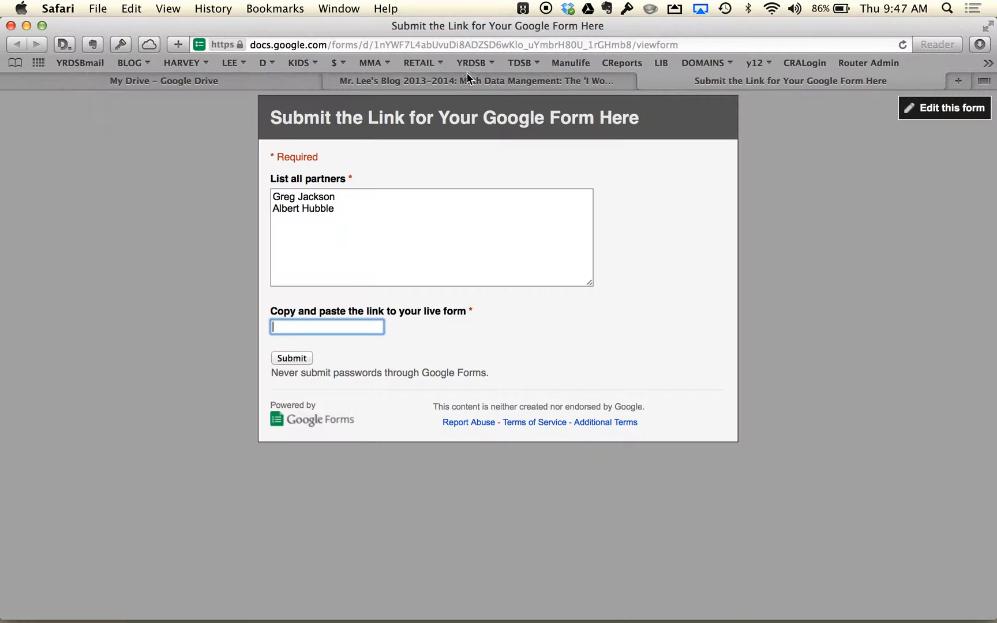
- Switch to Google Drive, expand the My Drive folder tree and open its I Wonder Why Projects folder
click(228, 86)
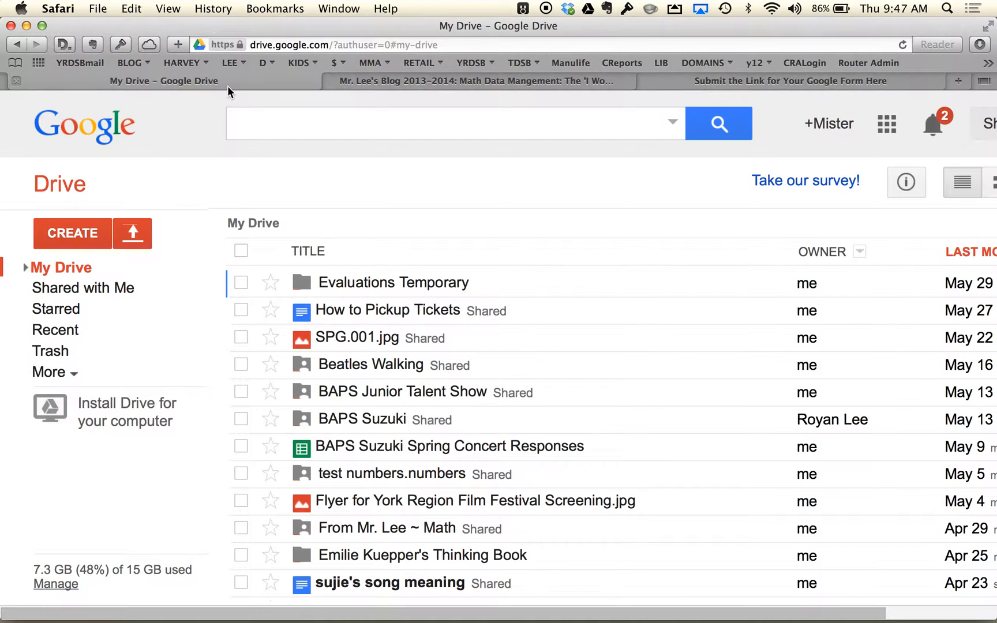
click(27, 269)
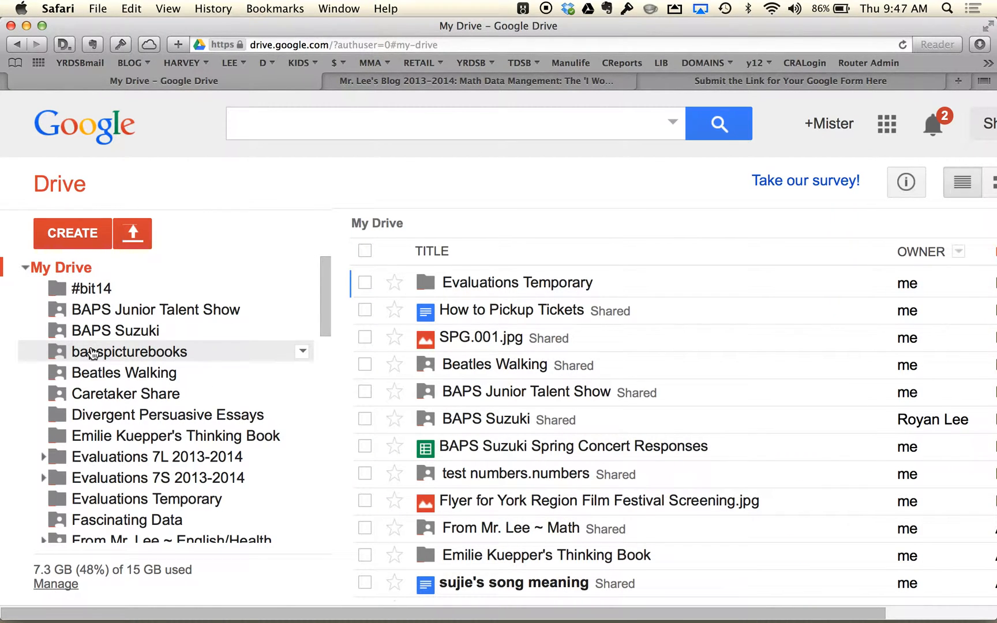
scroll(92, 353, down, 3)
scroll(92, 353, down, 10)
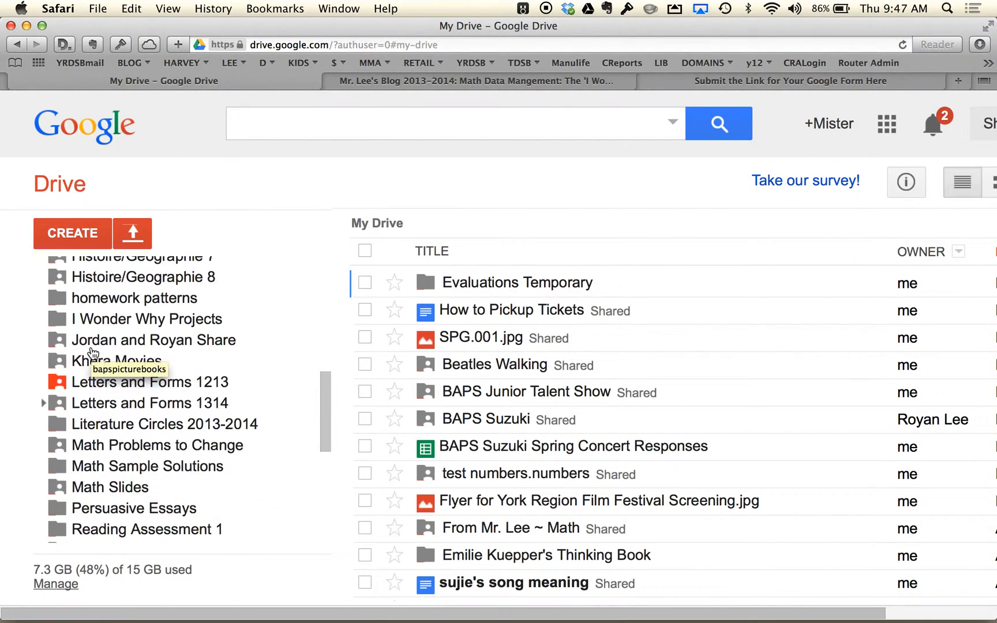
scroll(94, 353, down, 6)
scroll(95, 375, up, 8)
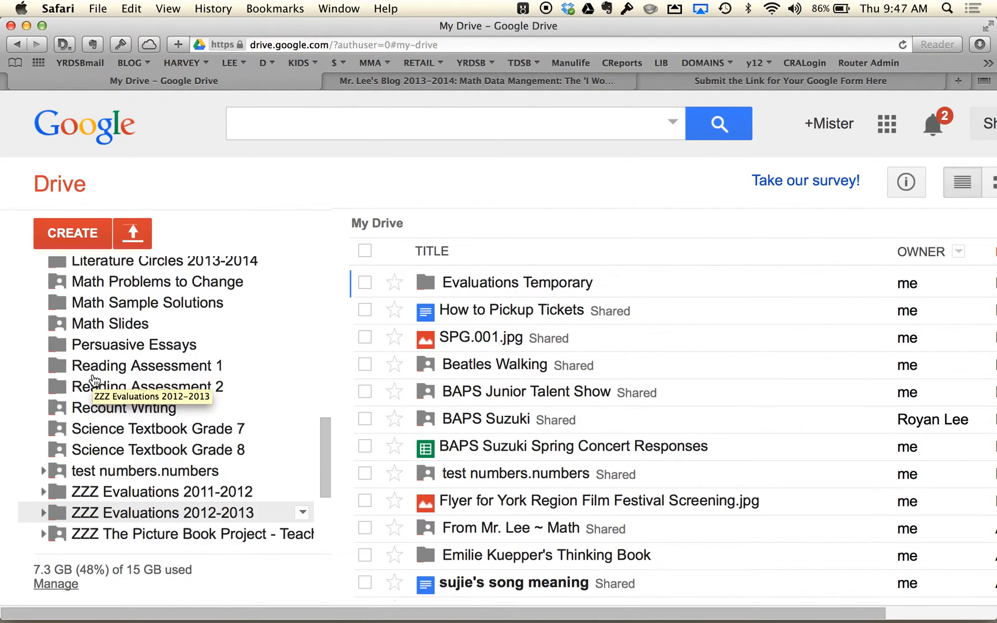
scroll(94, 381, up, 1)
click(132, 320)
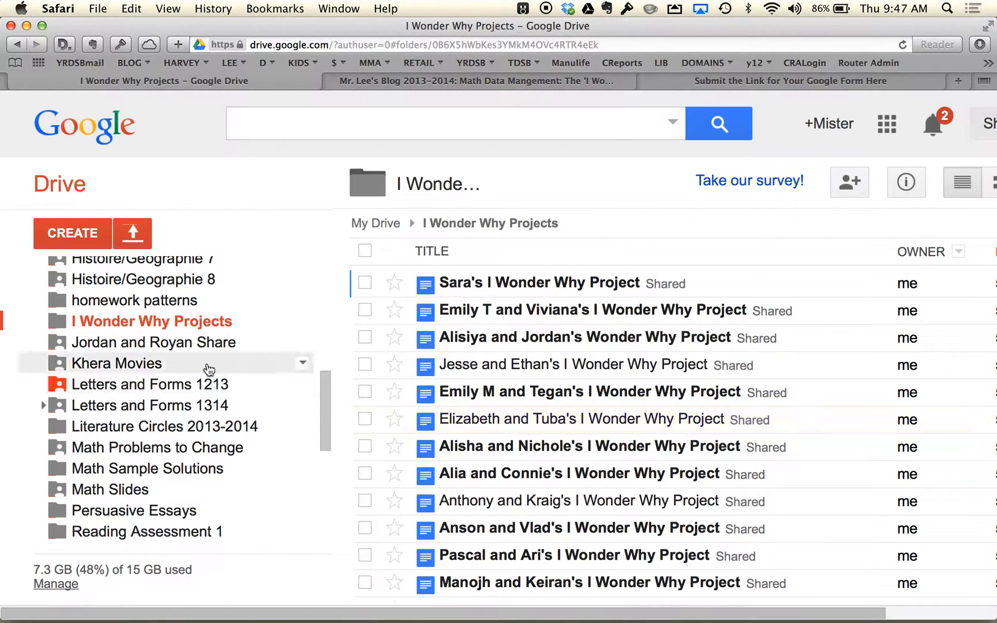
- Open the third student project folder inside I Wonder Why Projects in the teacher's shared math folder
scroll(207, 367, up, 5)
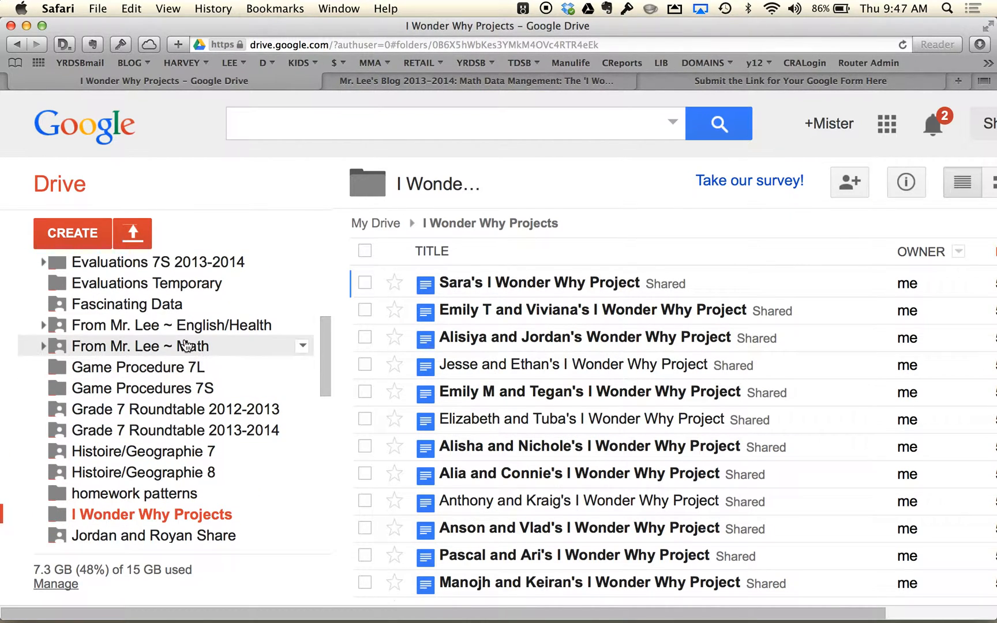
click(173, 347)
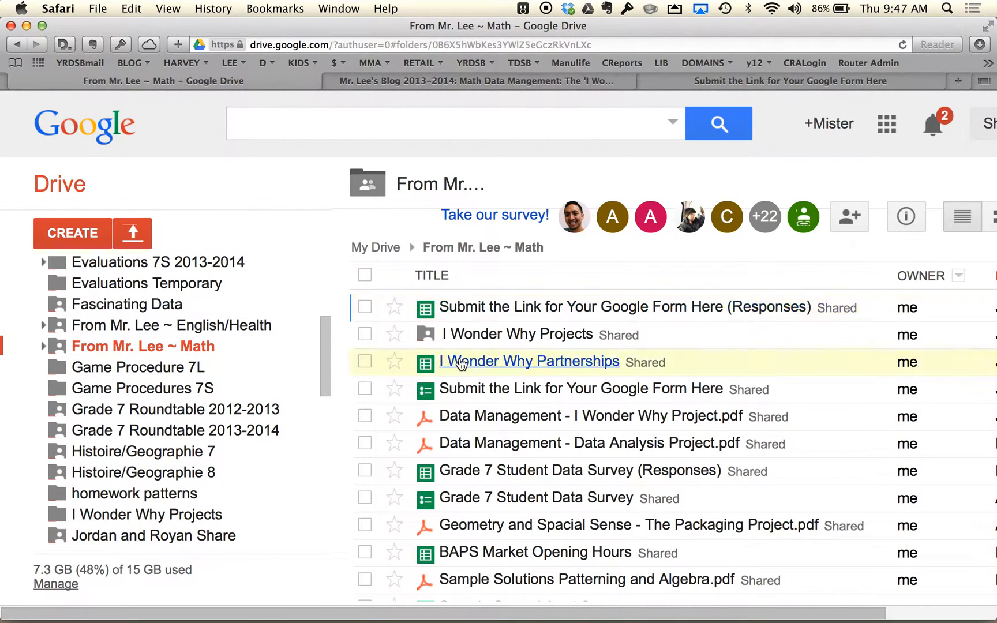
scroll(493, 430, down, 1)
scroll(493, 430, down, 1)
scroll(494, 425, up, 2)
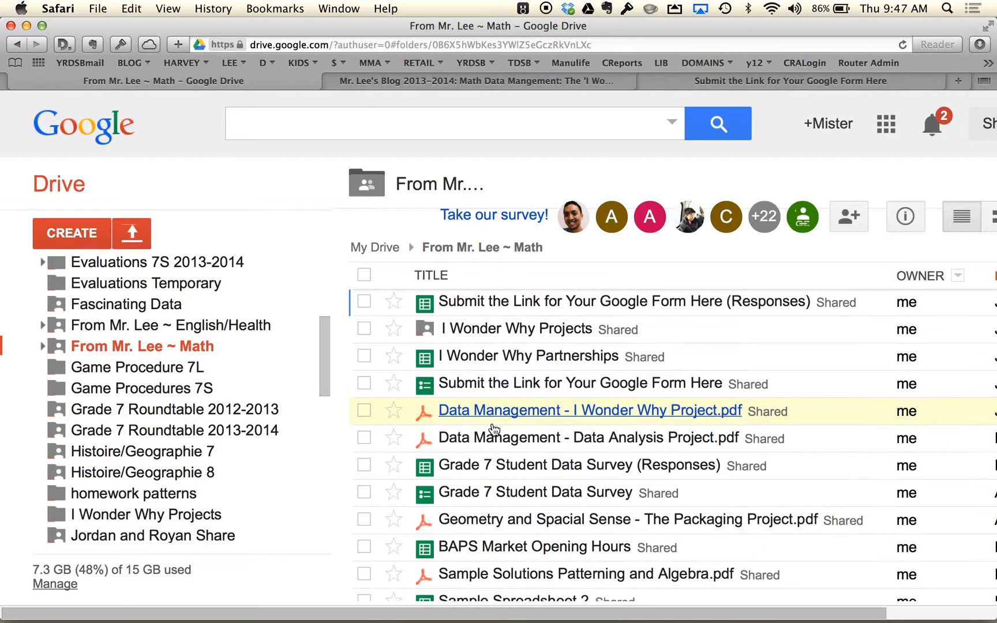
click(516, 326)
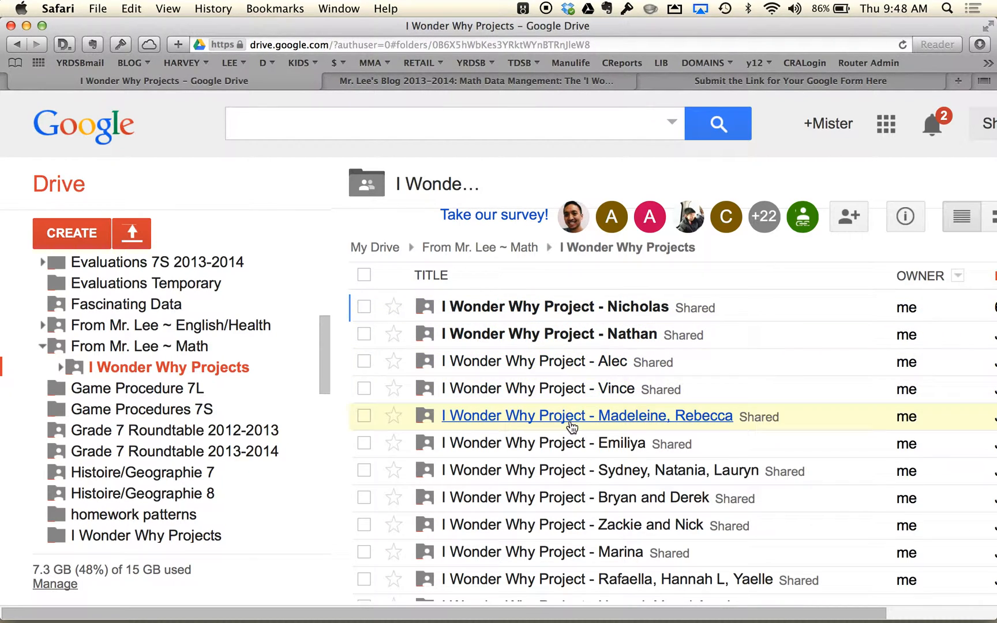
click(592, 361)
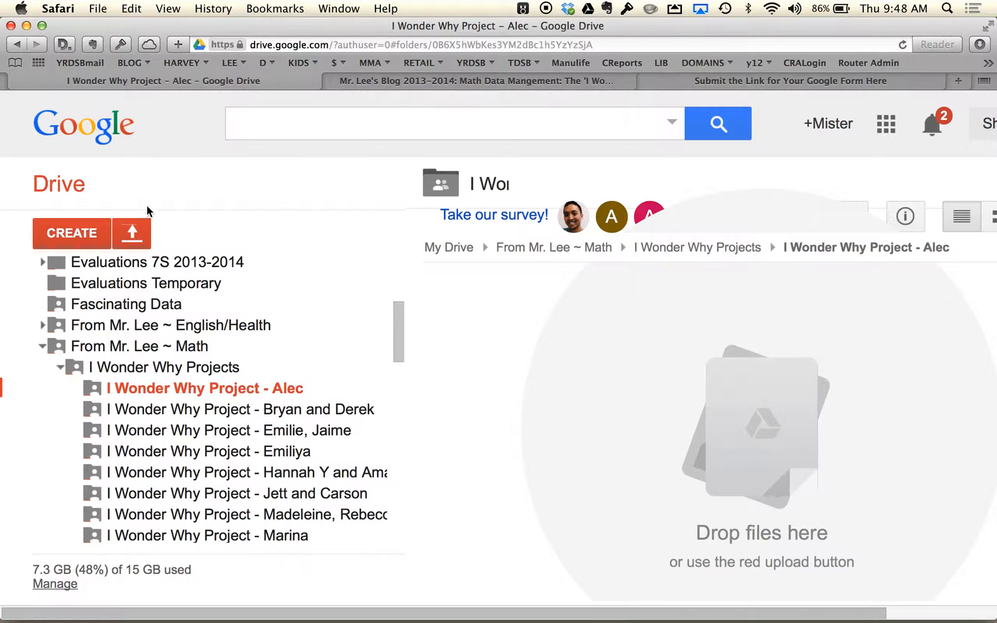
- Create a new Google Form in the student project folder and share it with the folder's permissions
click(78, 231)
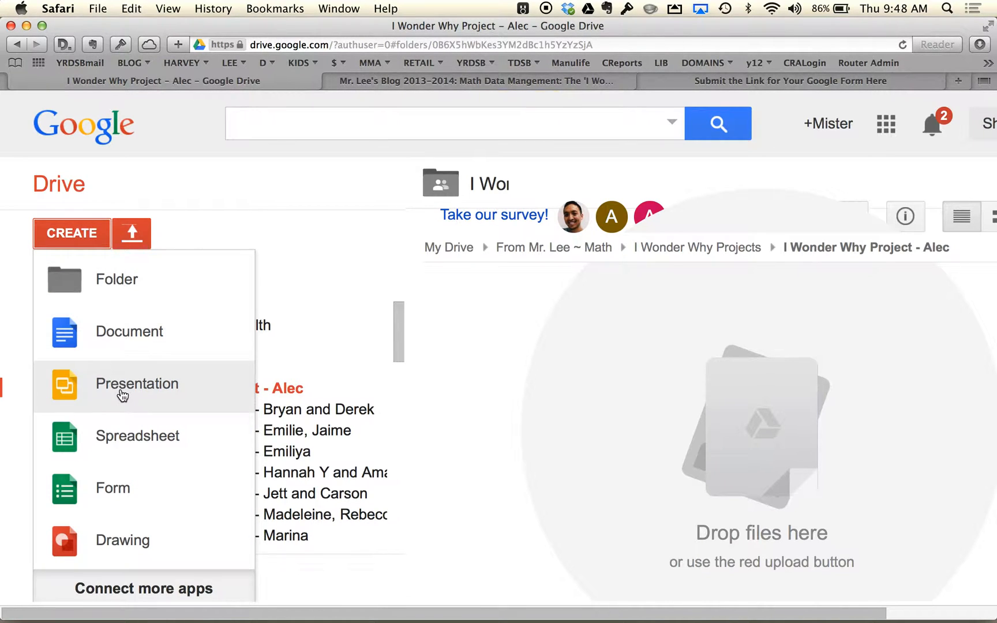
click(122, 490)
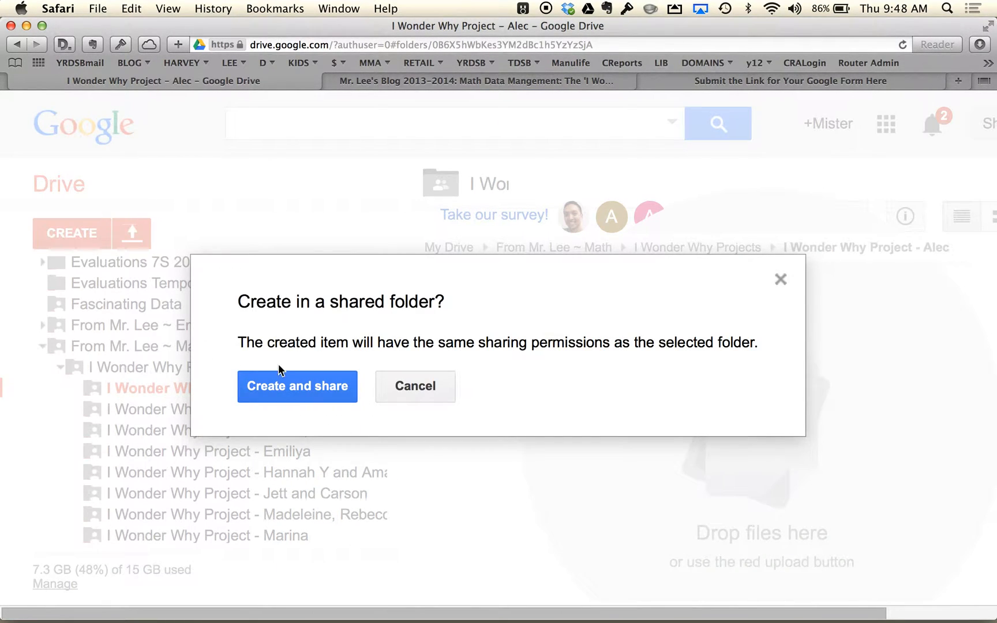
click(287, 393)
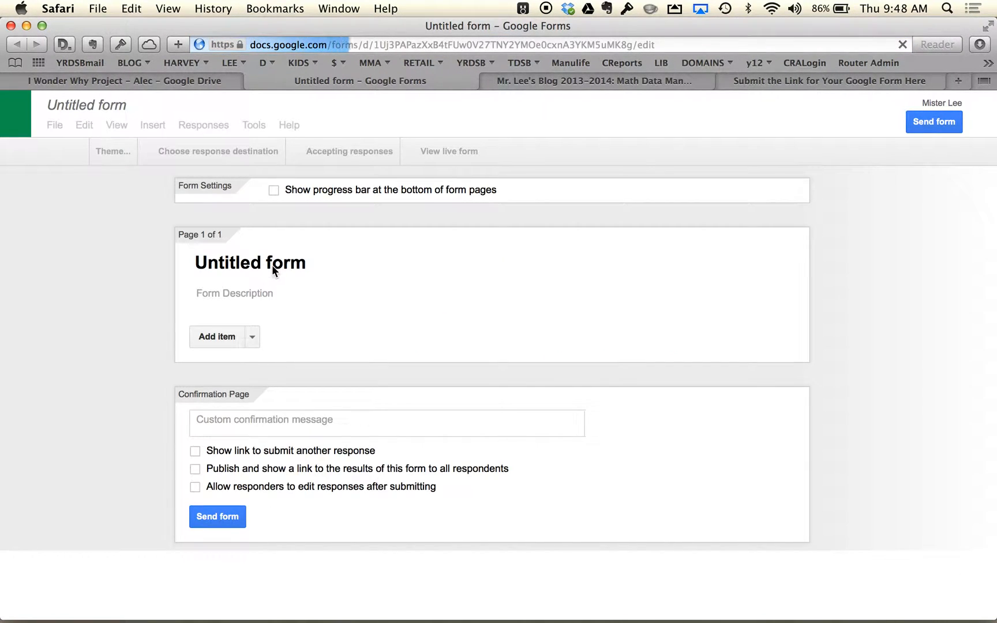
- Title the new form Test and apply the Blue Birds theme
text(Test)
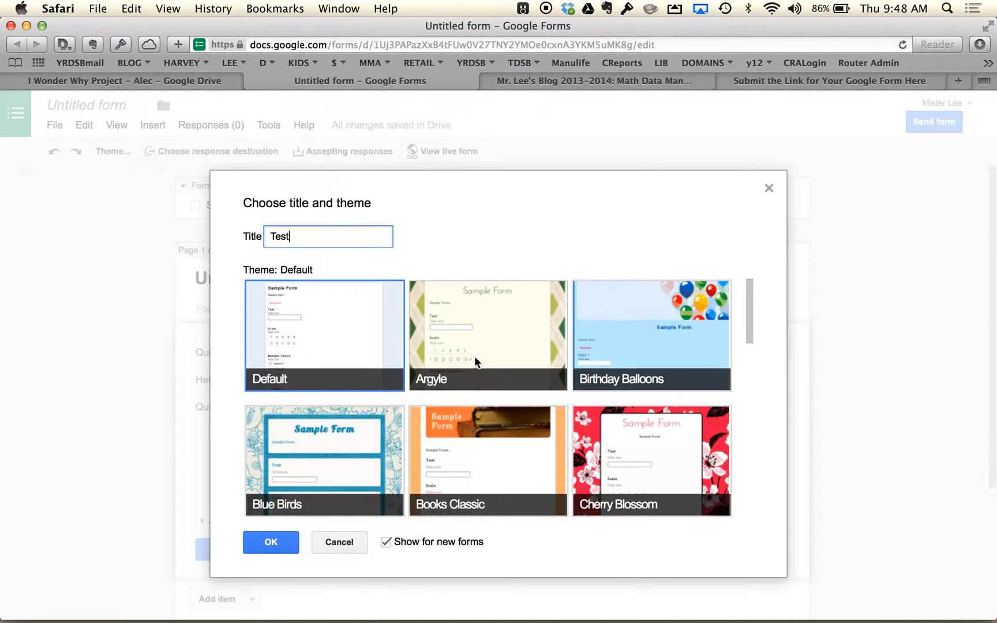
scroll(474, 356, down, 10)
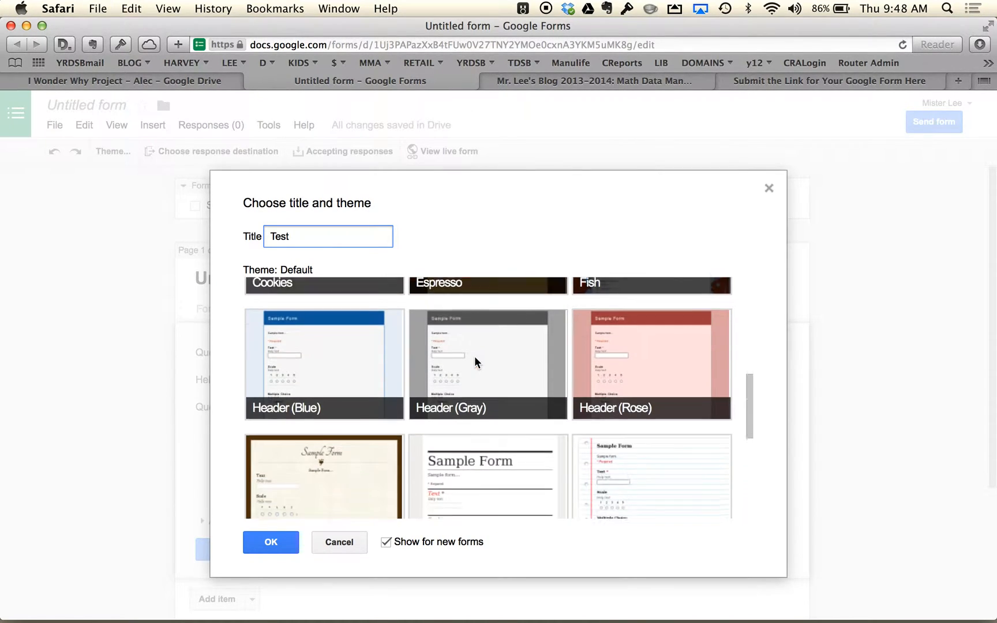
scroll(620, 387, up, 10)
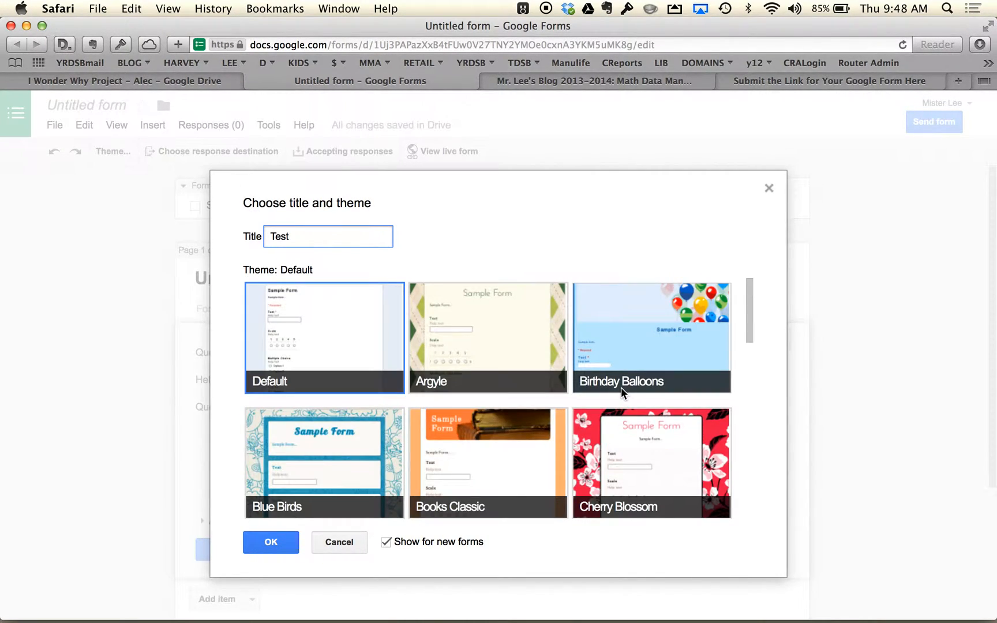
click(313, 462)
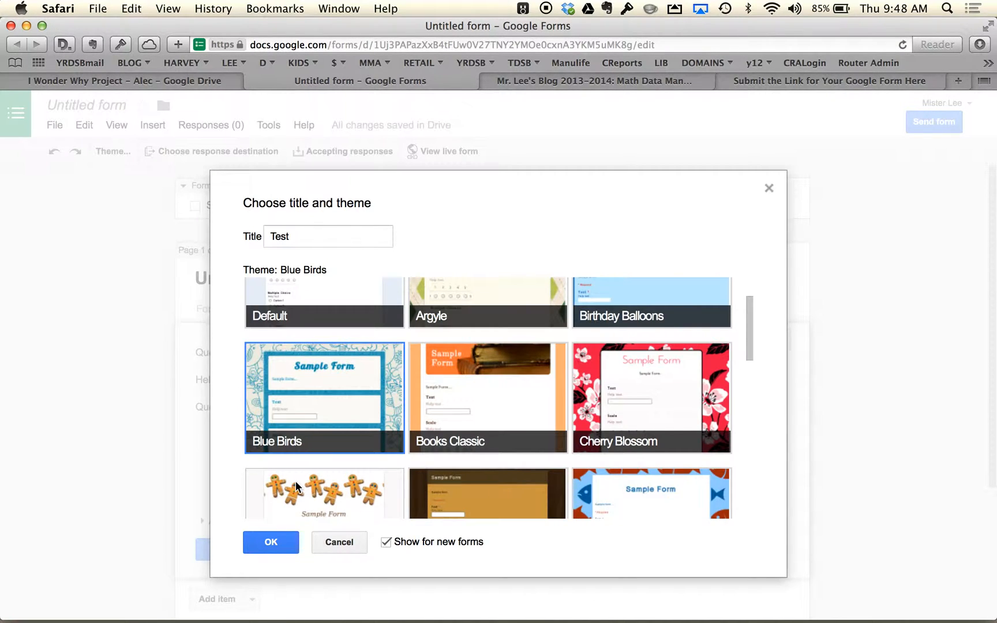
click(257, 544)
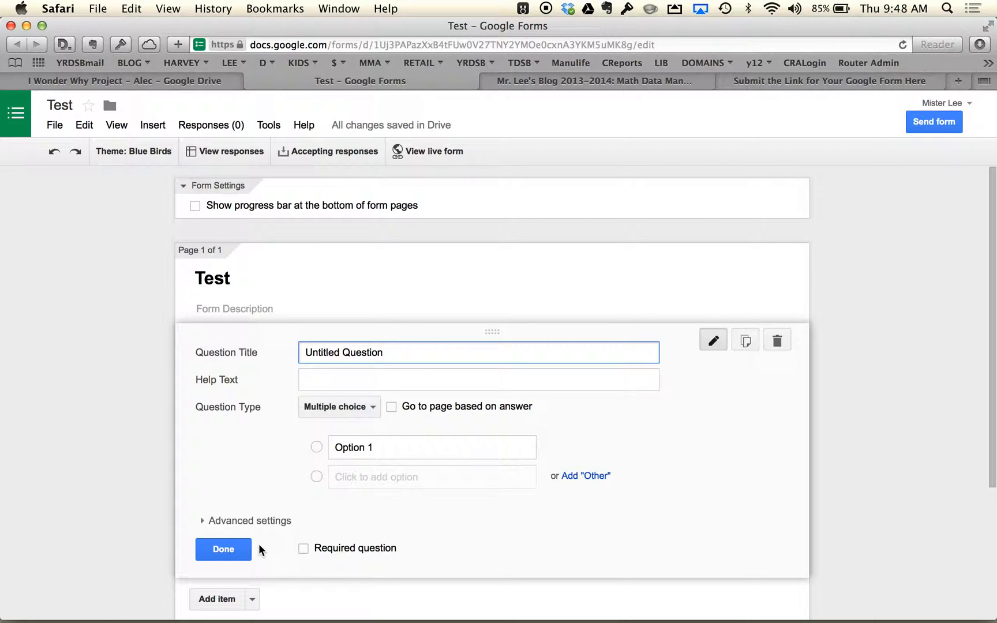
key(super+equal)
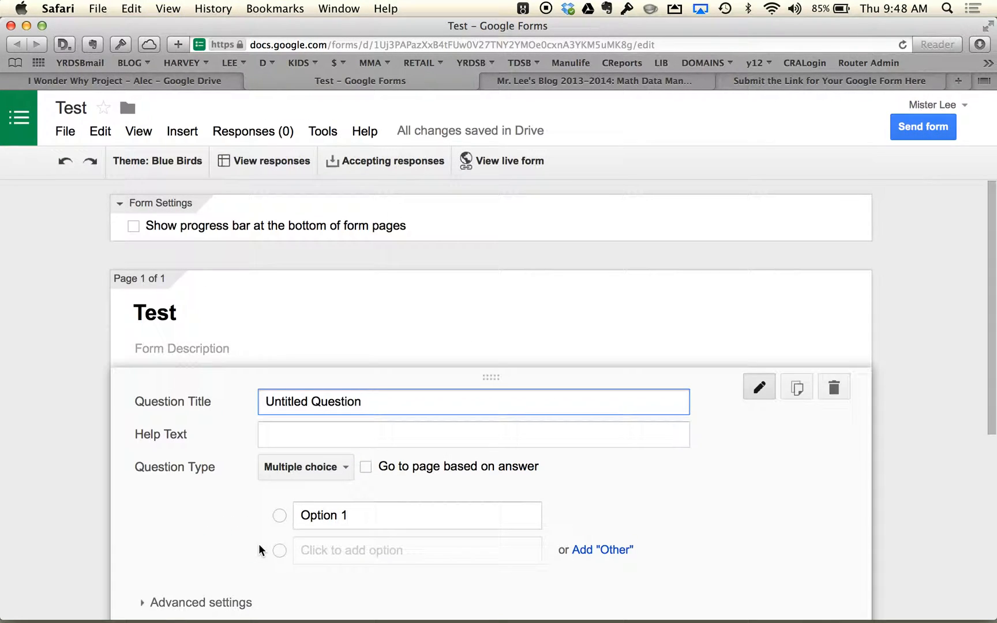
key(super+equal)
scroll(258, 543, down, 3)
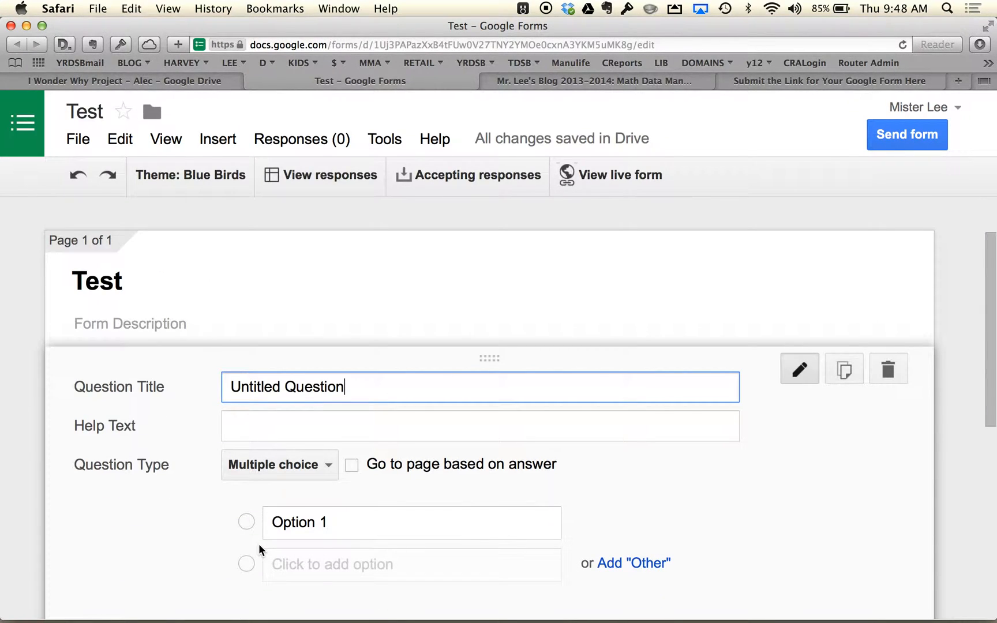
scroll(259, 543, down, 1)
scroll(258, 544, down, 2)
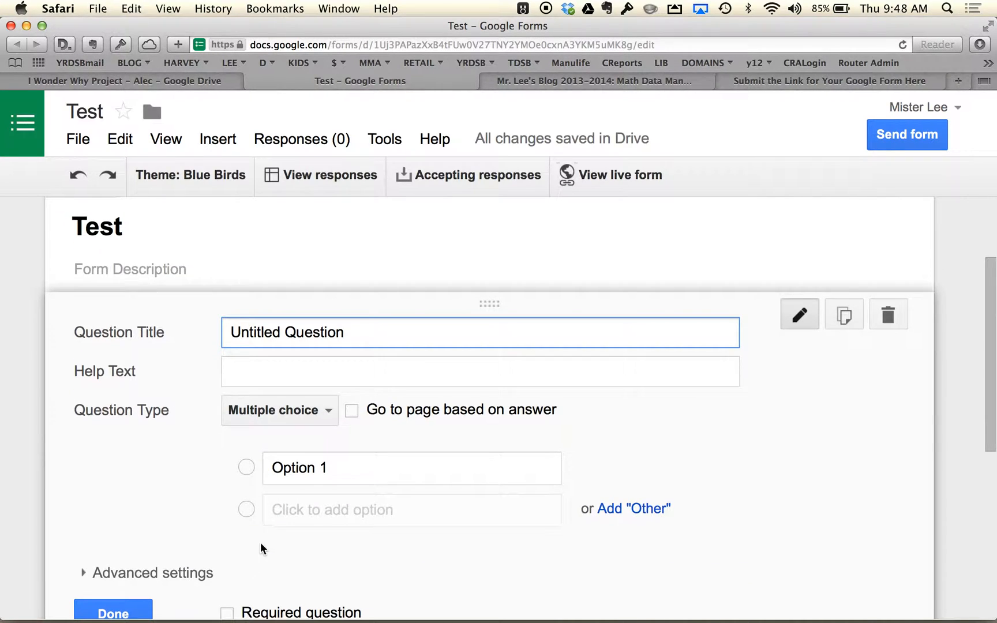
- Try Checkboxes as the untitled question's type and change it to Choose from a list
click(331, 405)
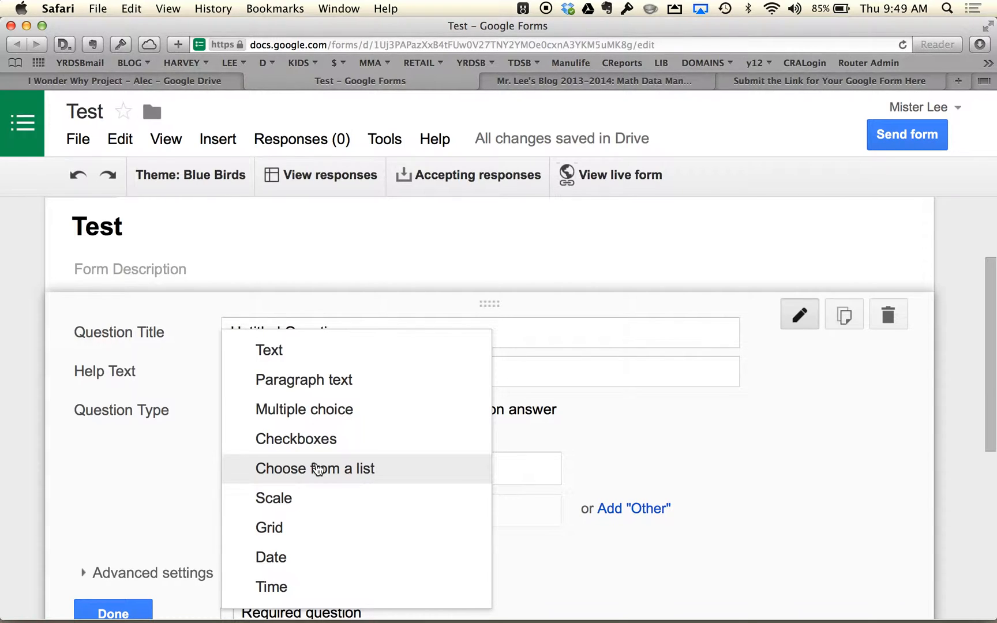
click(316, 445)
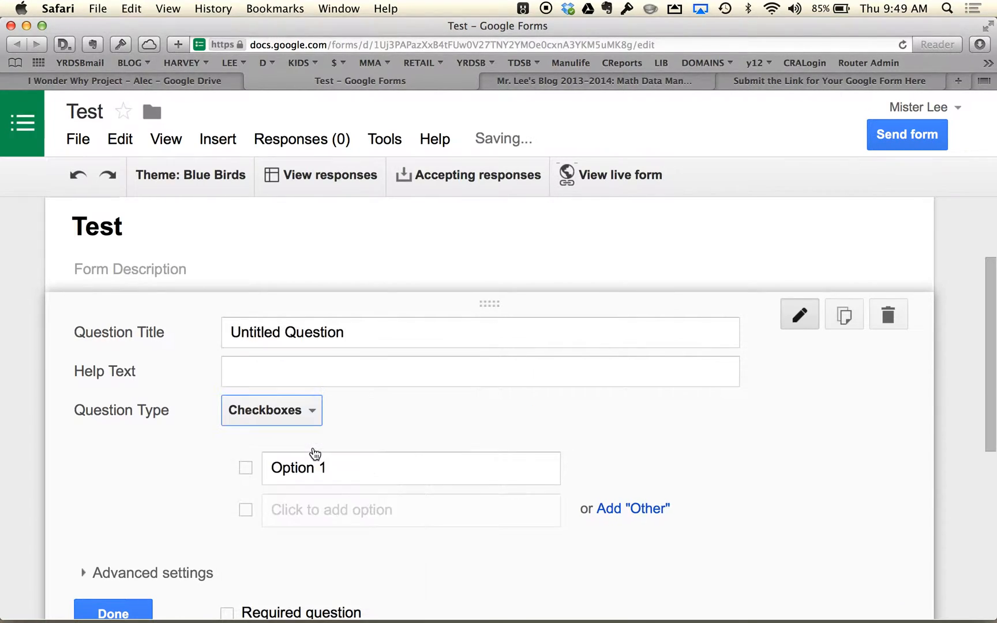
scroll(629, 465, down, 2)
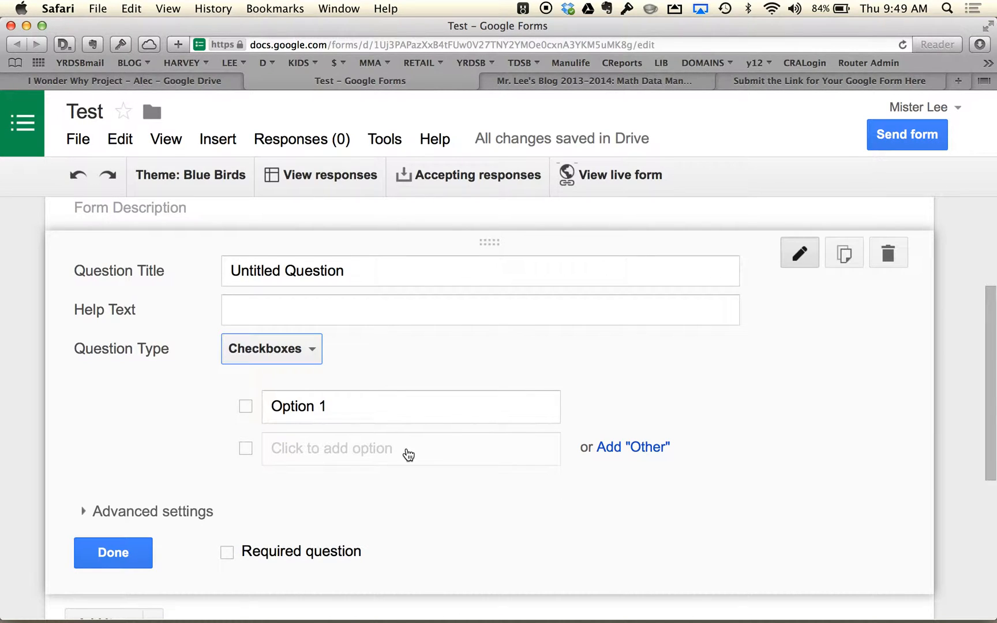
click(309, 350)
click(306, 352)
click(306, 352)
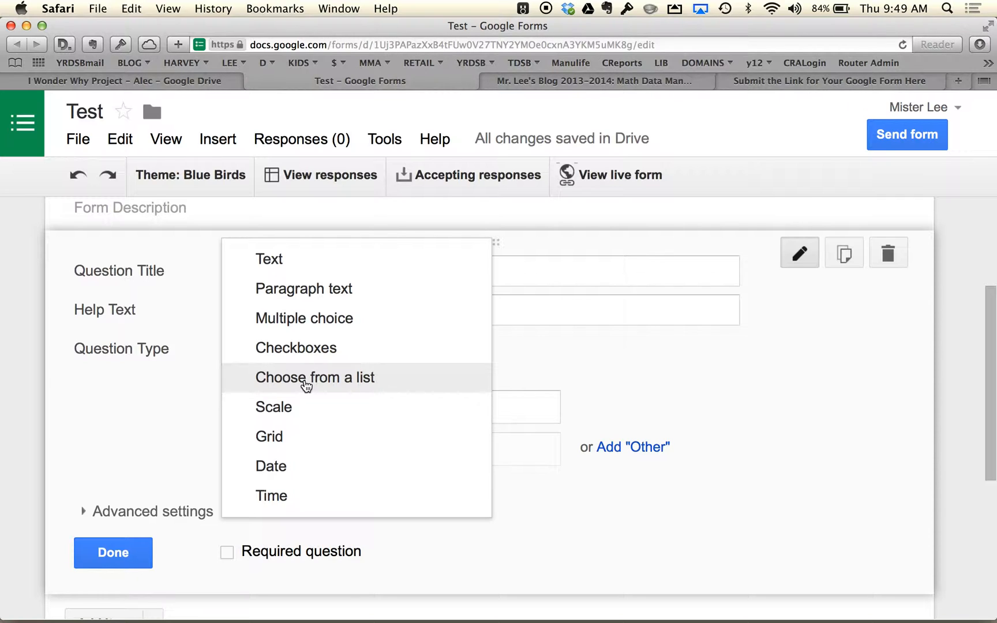
click(305, 383)
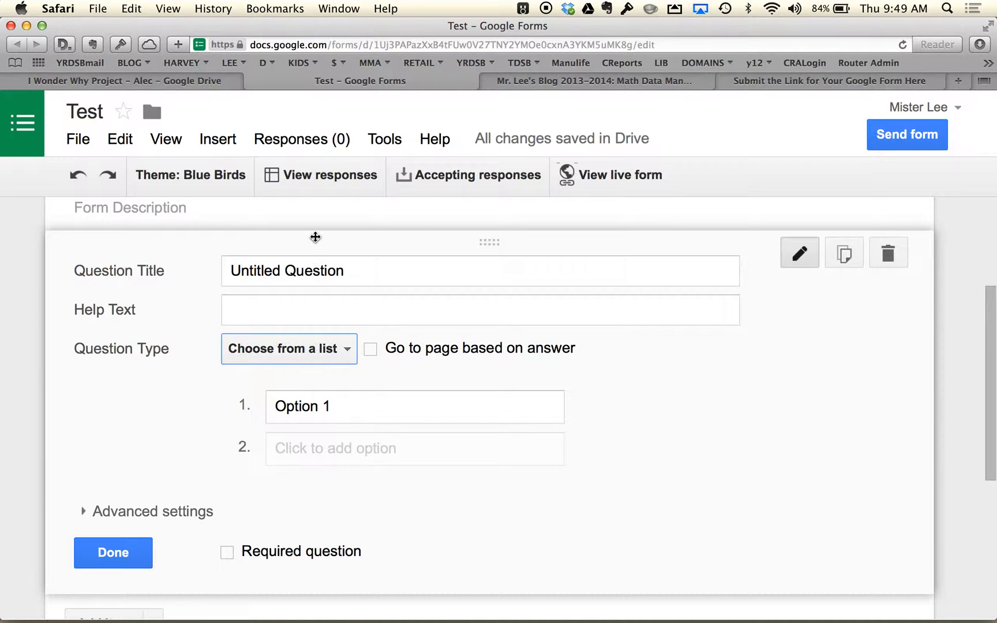
- Title the question "What is your grade average at school?"
click(305, 276)
triple_click(305, 276)
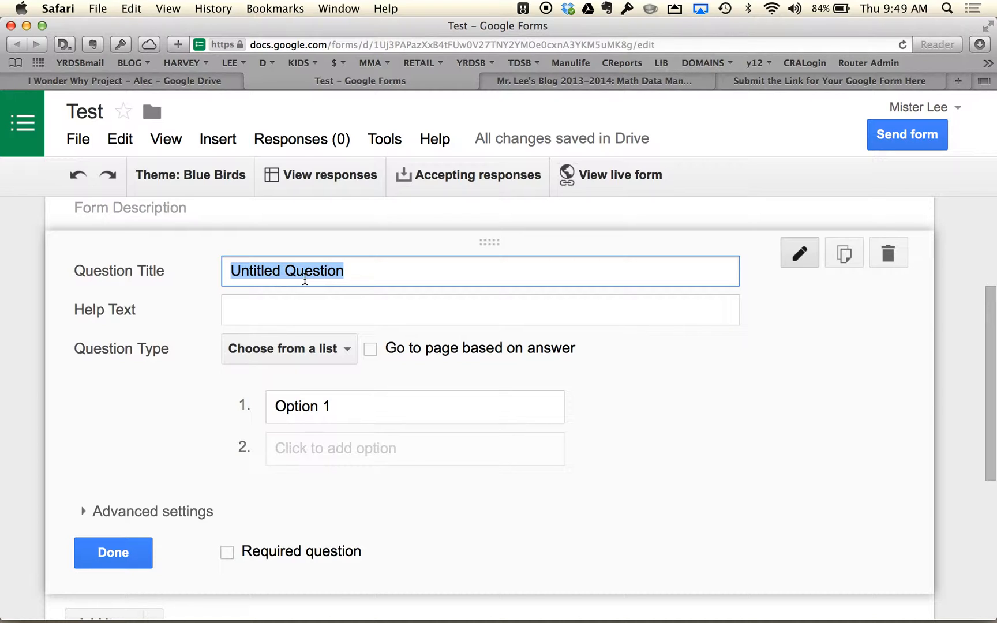
text(H)
key(BackSpace)
text(What is your )
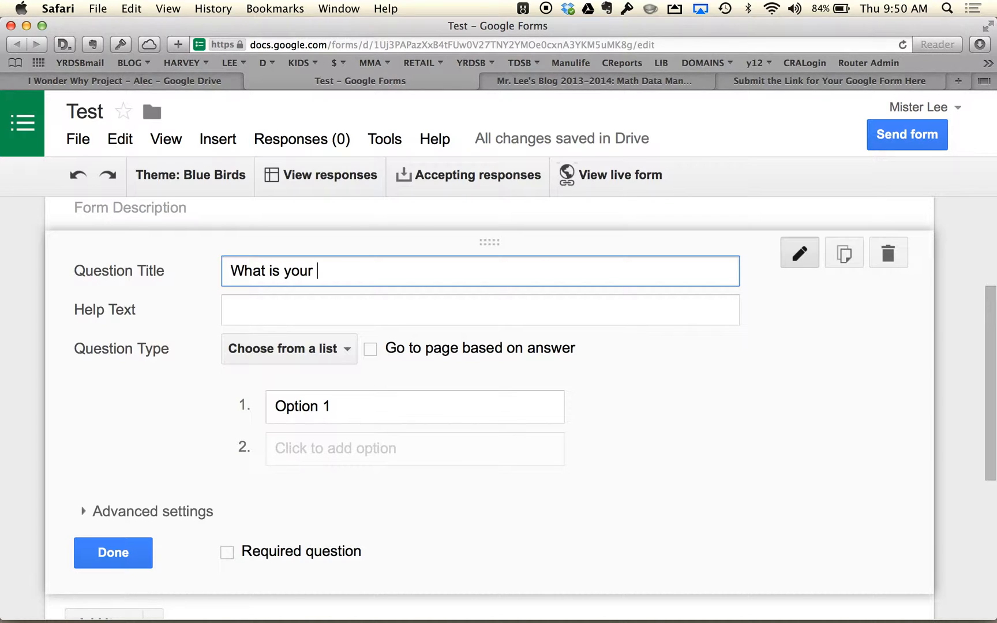
text(grade average a)
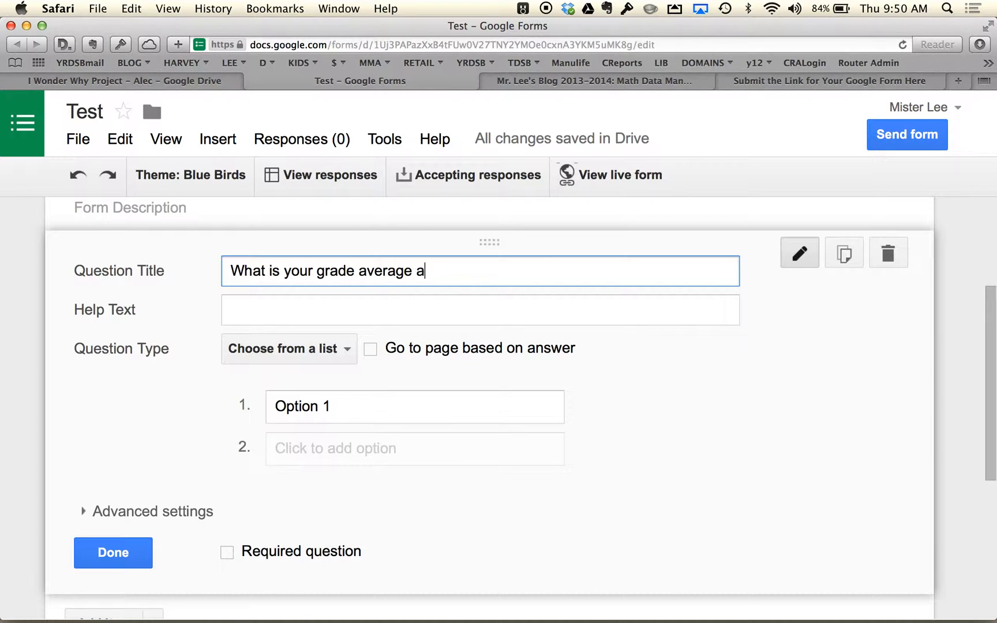
text(t school?)
- Give the grade average question four list options: 4, 3, 2 and 1
click(302, 408)
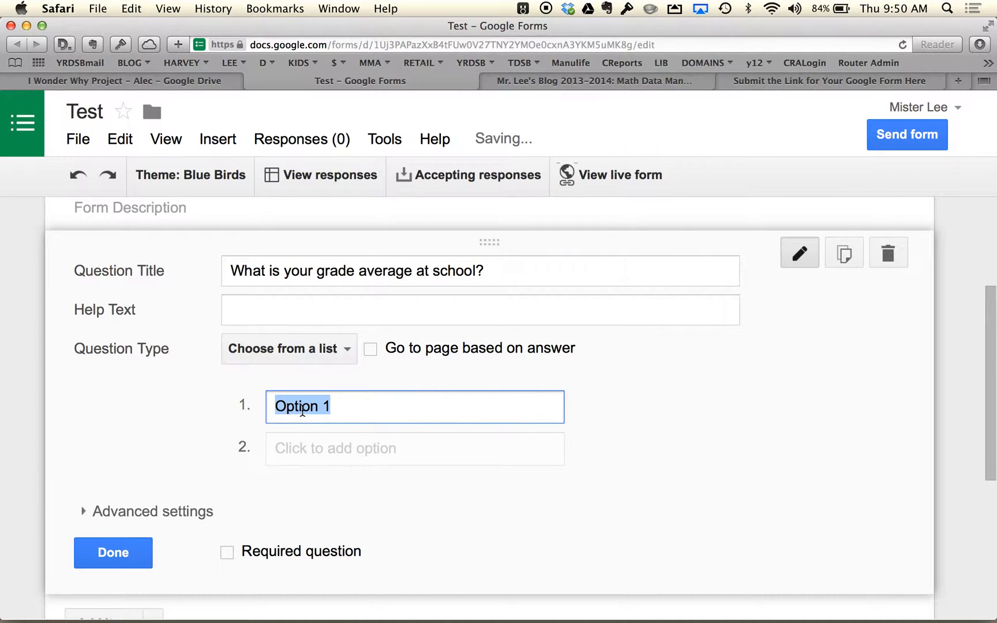
text(4)
click(294, 456)
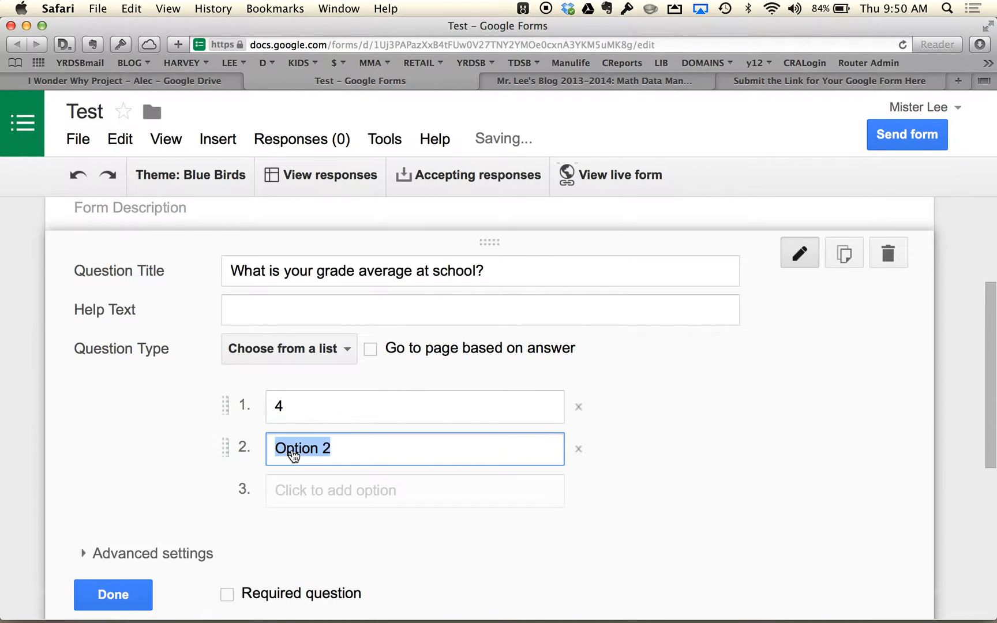
text(3)
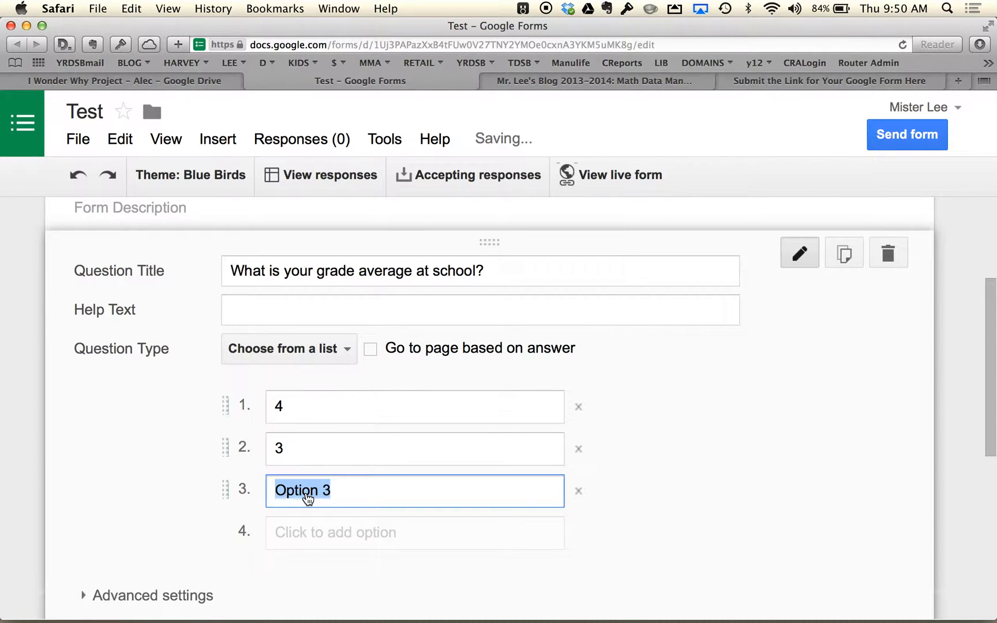
text(2)
click(299, 546)
text(1)
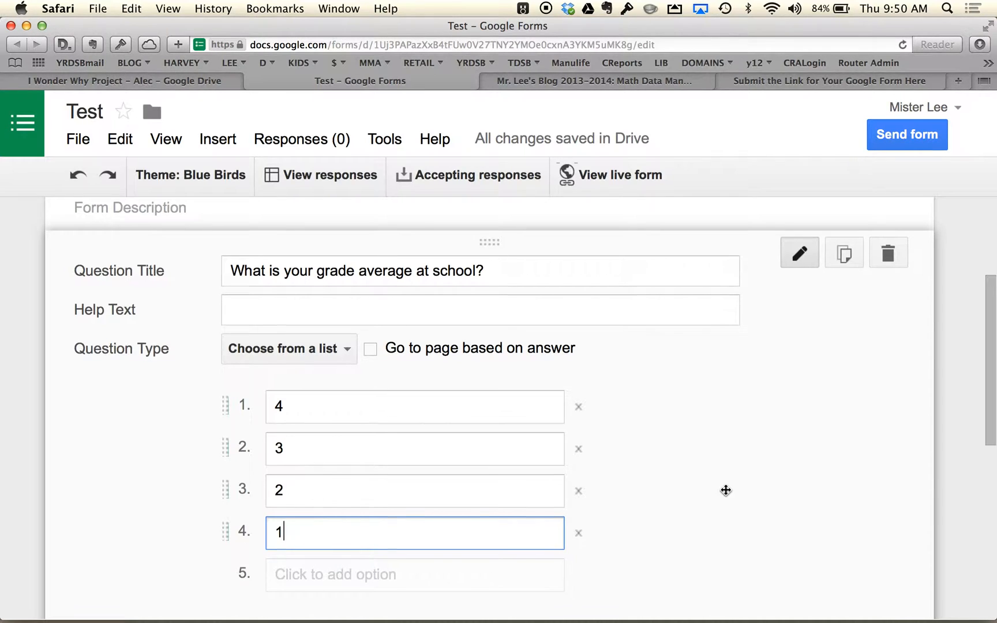
- Make the grade average question required and finish editing it
scroll(726, 490, down, 4)
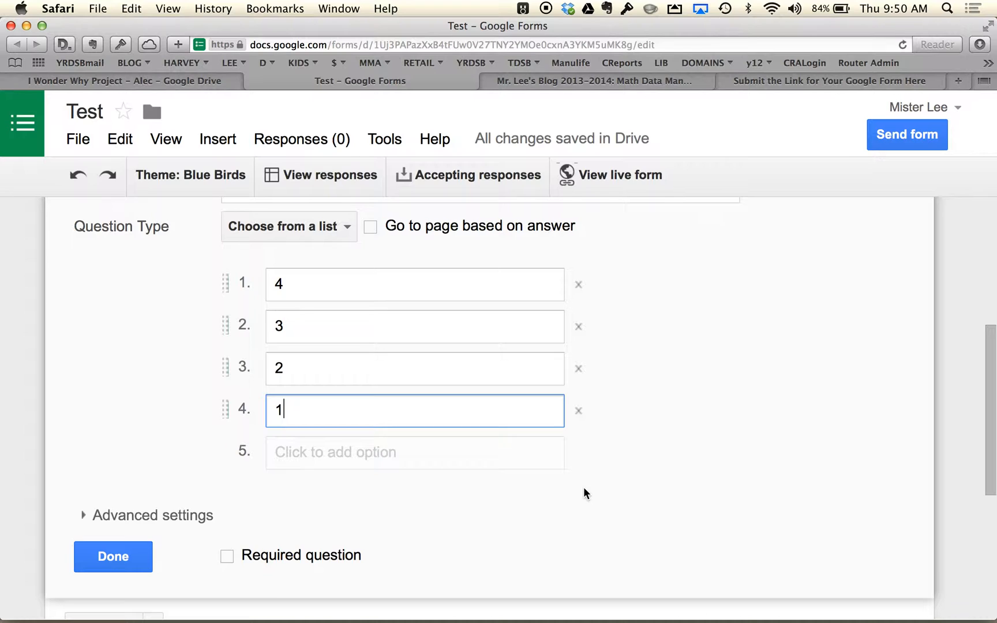
click(229, 557)
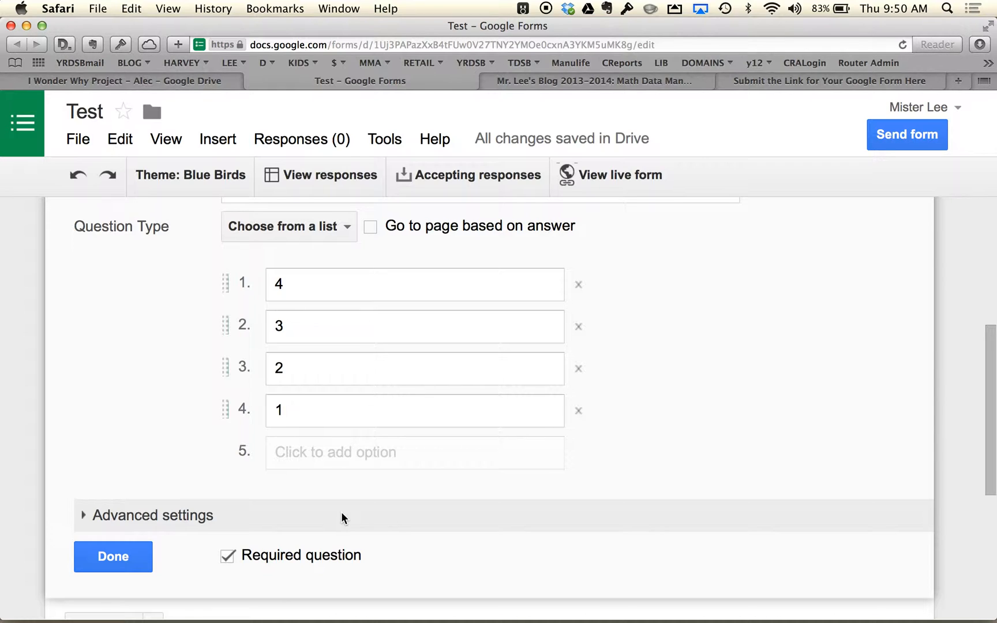
click(126, 561)
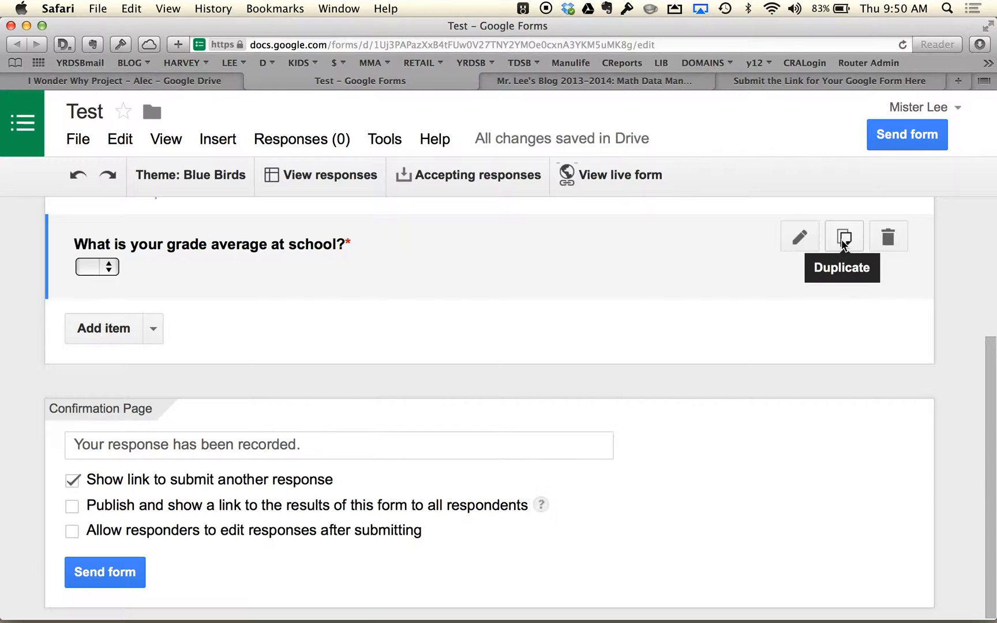
- Duplicate the grade average question and title the copy "How much sleep do you get a night?"
click(842, 242)
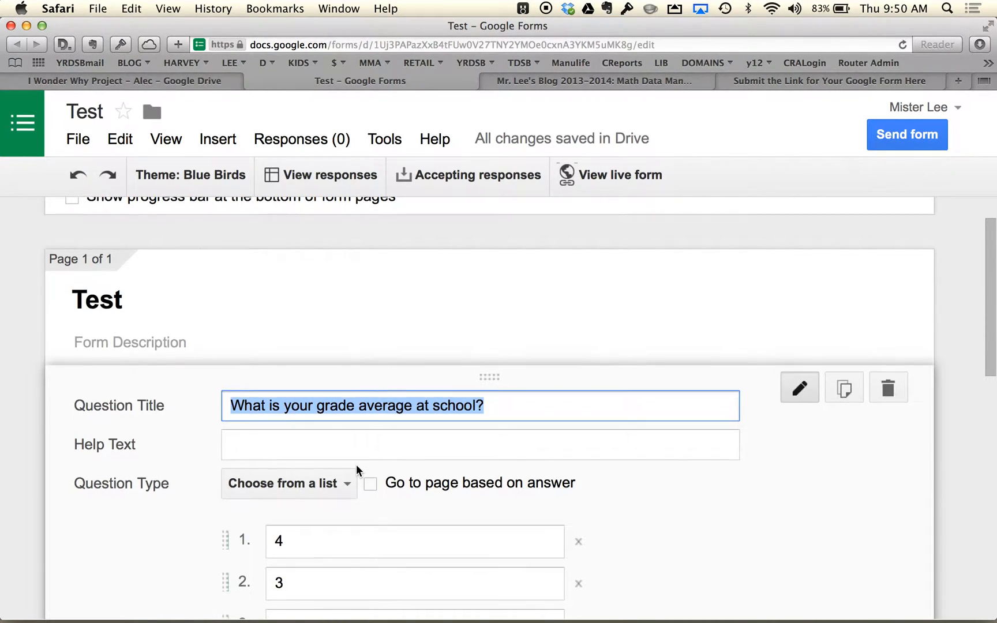
scroll(356, 467, down, 5)
scroll(356, 467, down, 6)
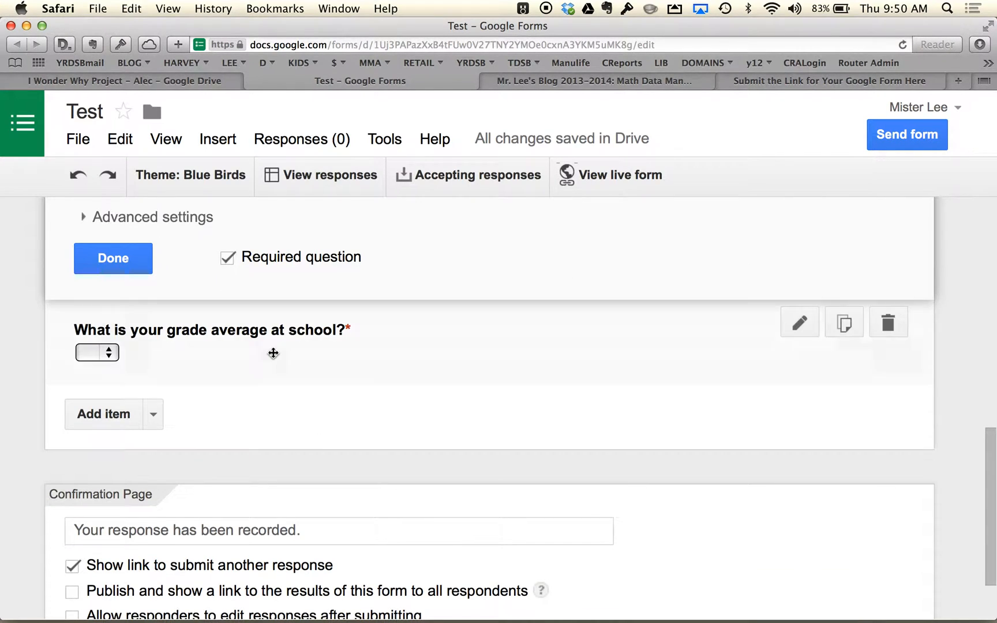
scroll(282, 348, up, 4)
scroll(322, 413, up, 2)
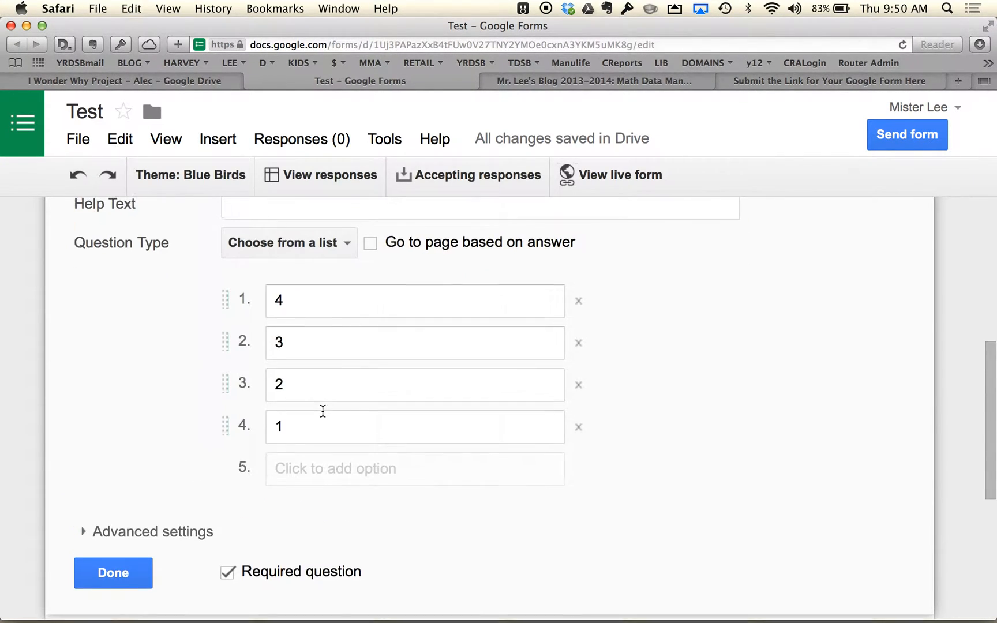
scroll(323, 411, up, 1)
text(Ho)
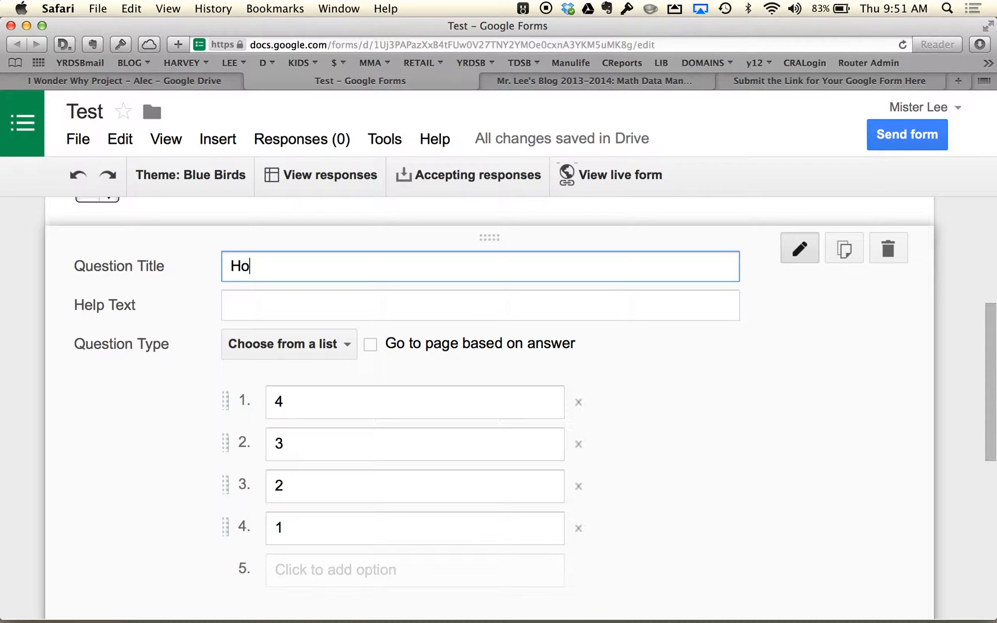
text(w much sleep )
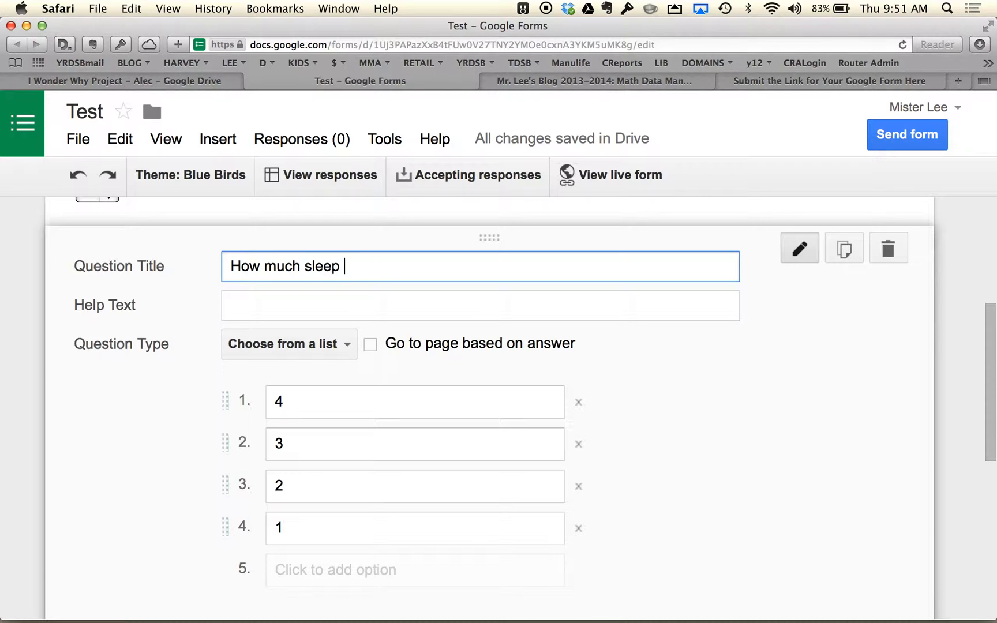
text(do you get a nig)
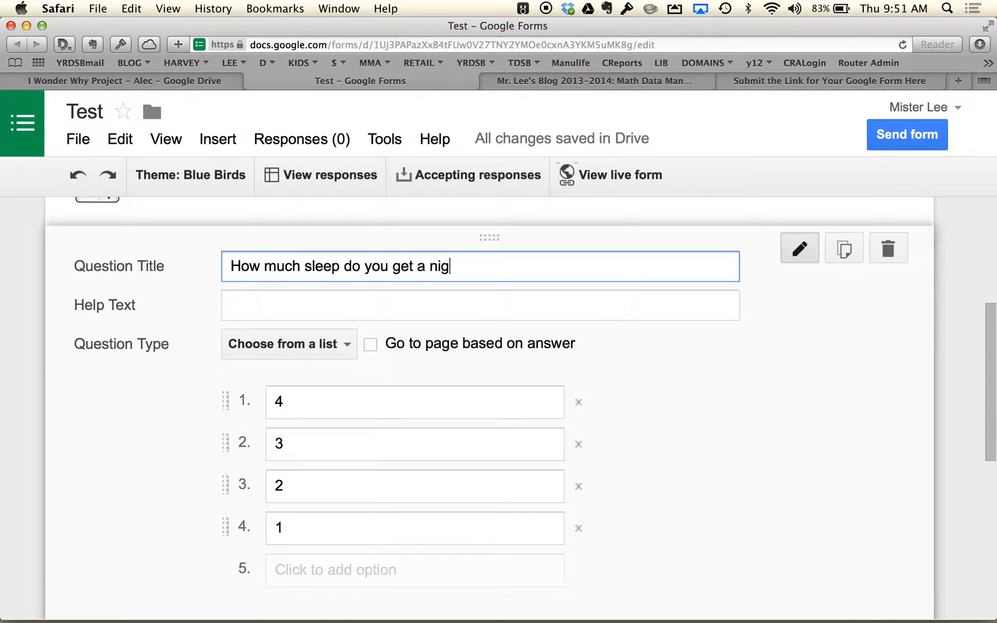
text(ht?)
- Set the sleep question's list options to <2 hours, 2-4, 4-6, 6-8 and 8+, and finish editing the question
click(285, 412)
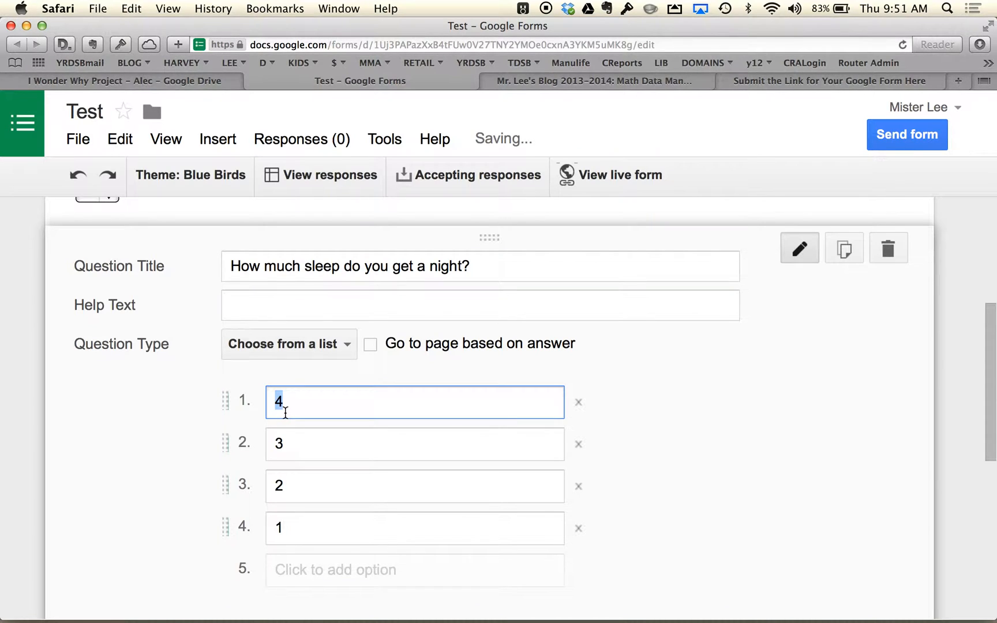
text(<)
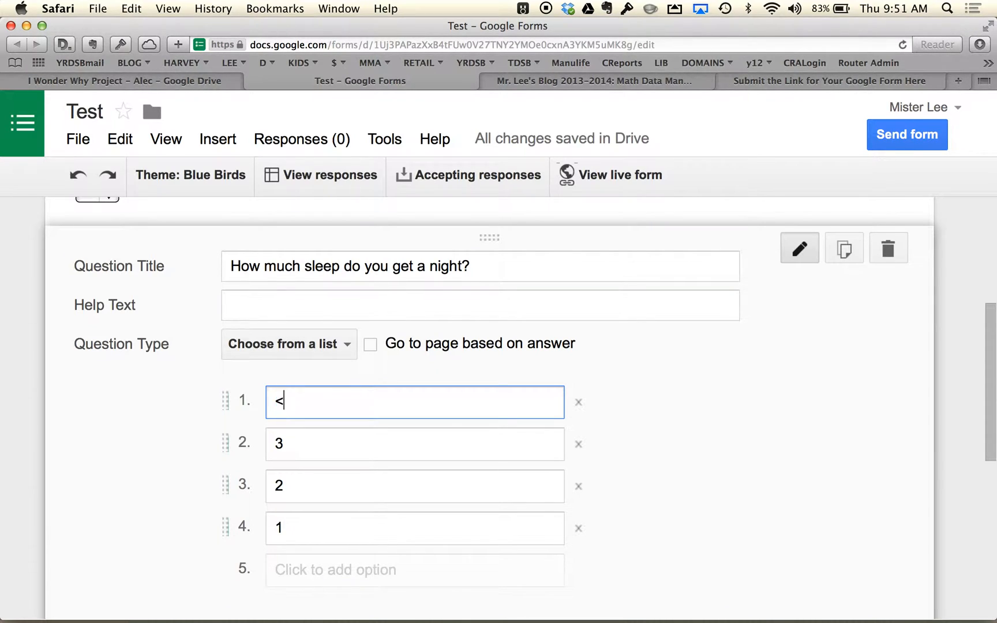
text(2 hours)
key(Tab)
key(Tab)
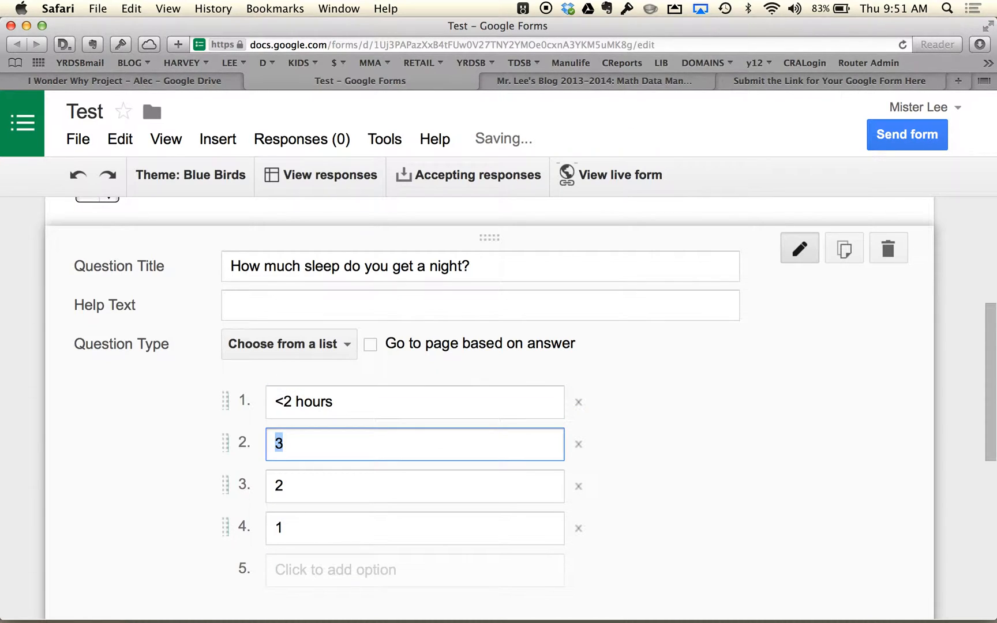
text(2-4)
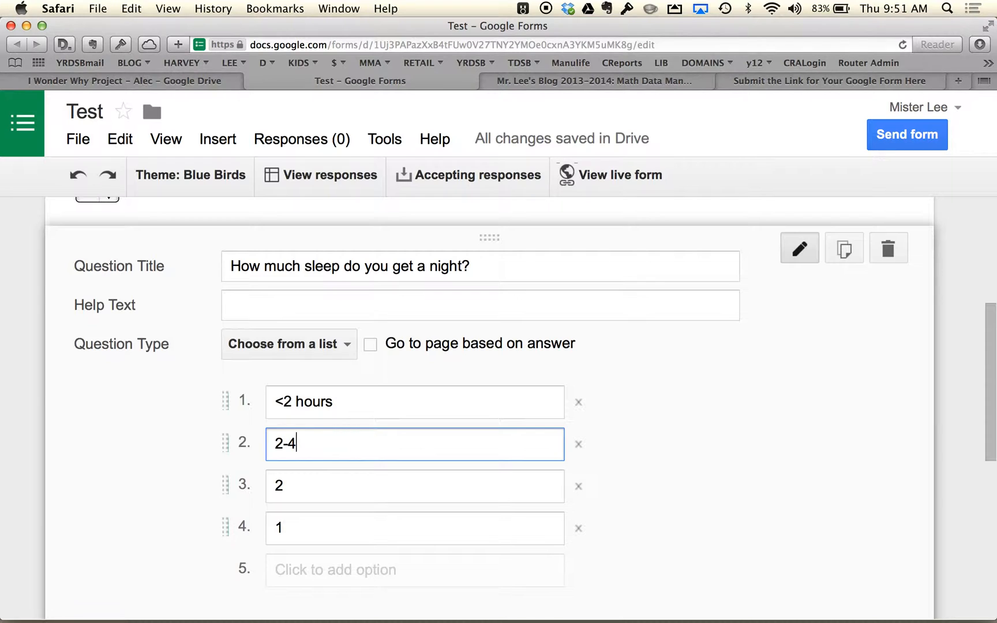
key(Tab)
key(Tab)
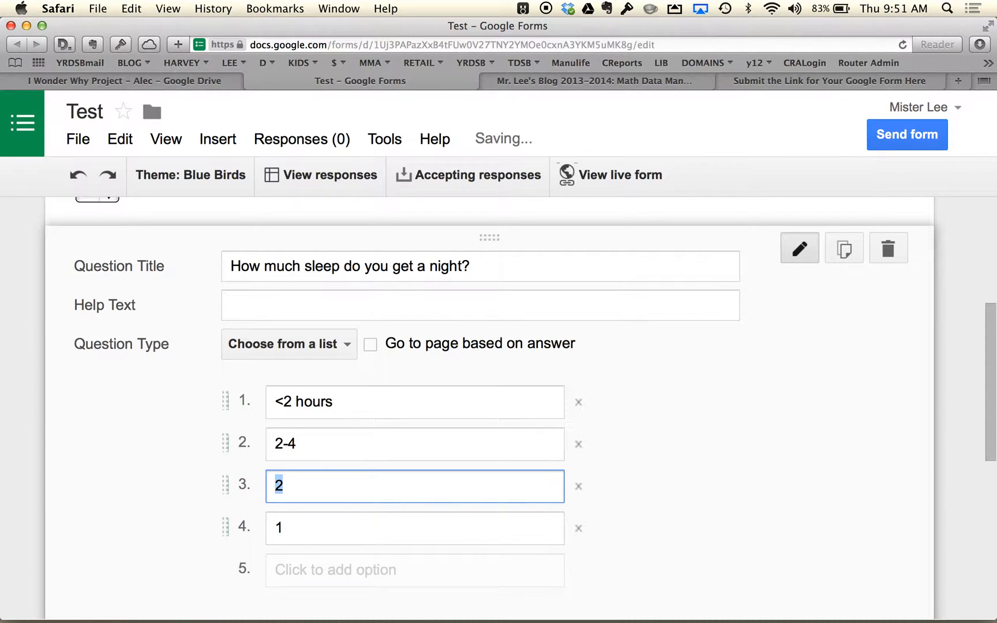
text(4-6)
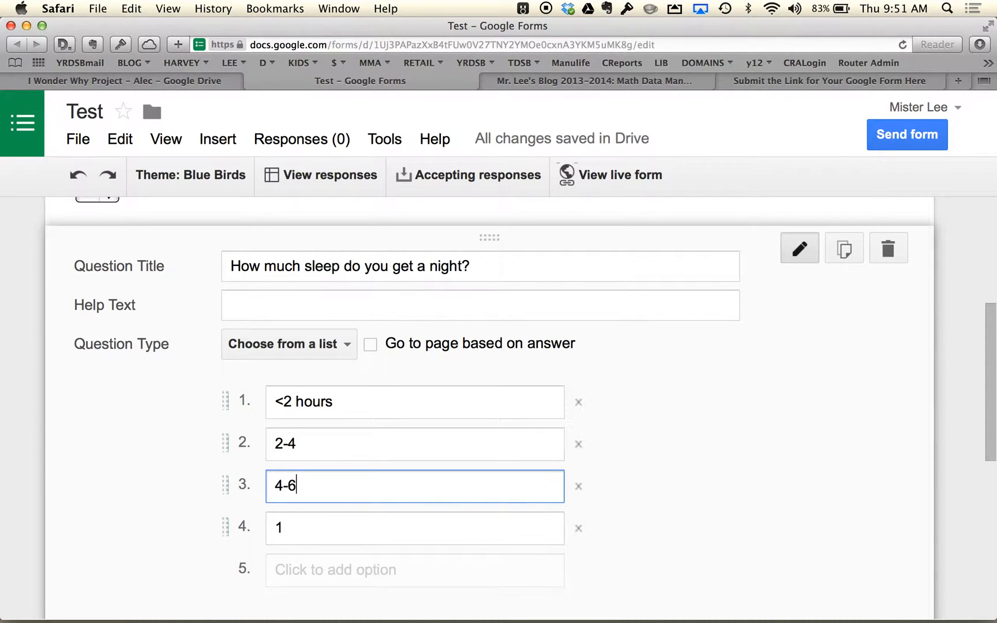
key(Tab)
key(Tab)
text(6-8)
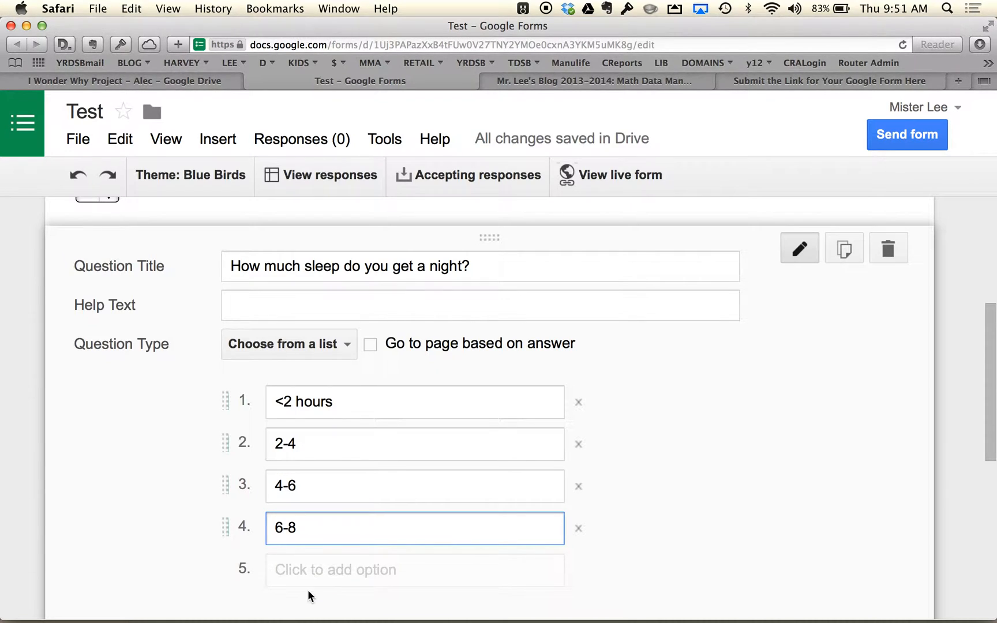
click(305, 584)
text(8+)
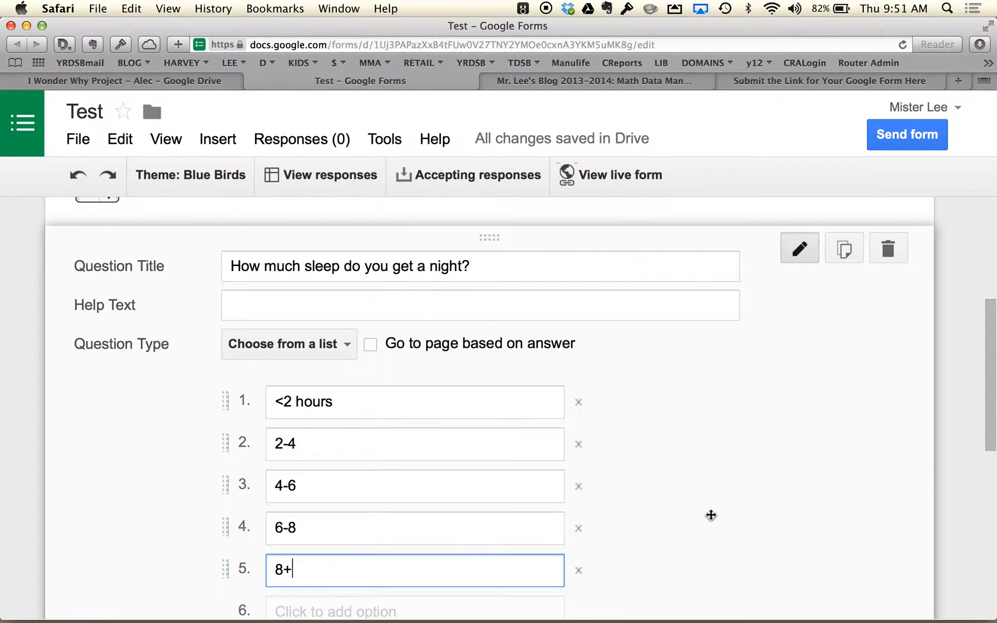
scroll(707, 517, down, 5)
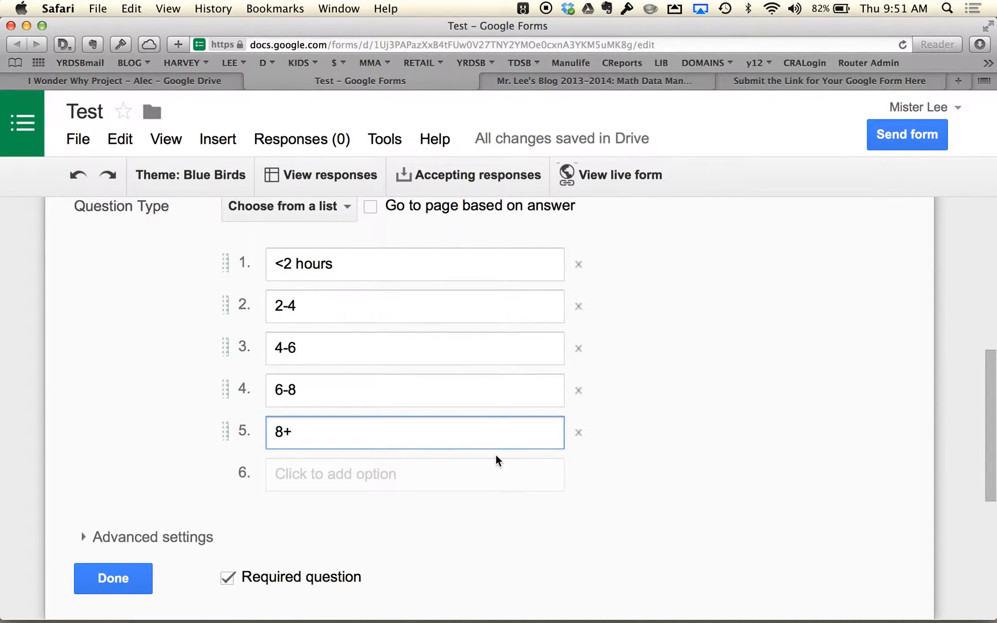
click(125, 578)
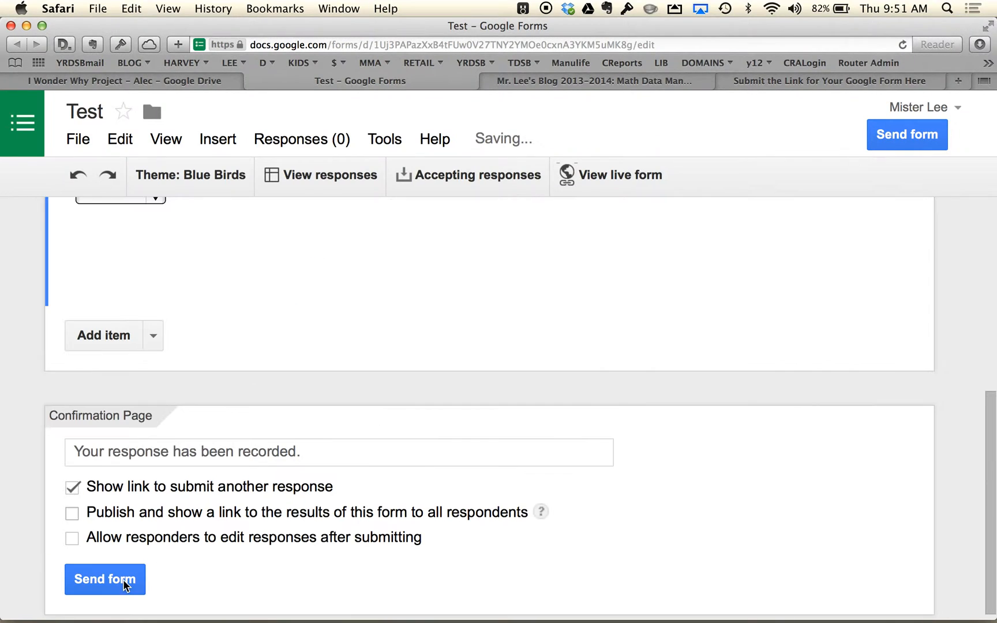
- Open the live form and select its web address before returning to the form editor
scroll(470, 374, up, 4)
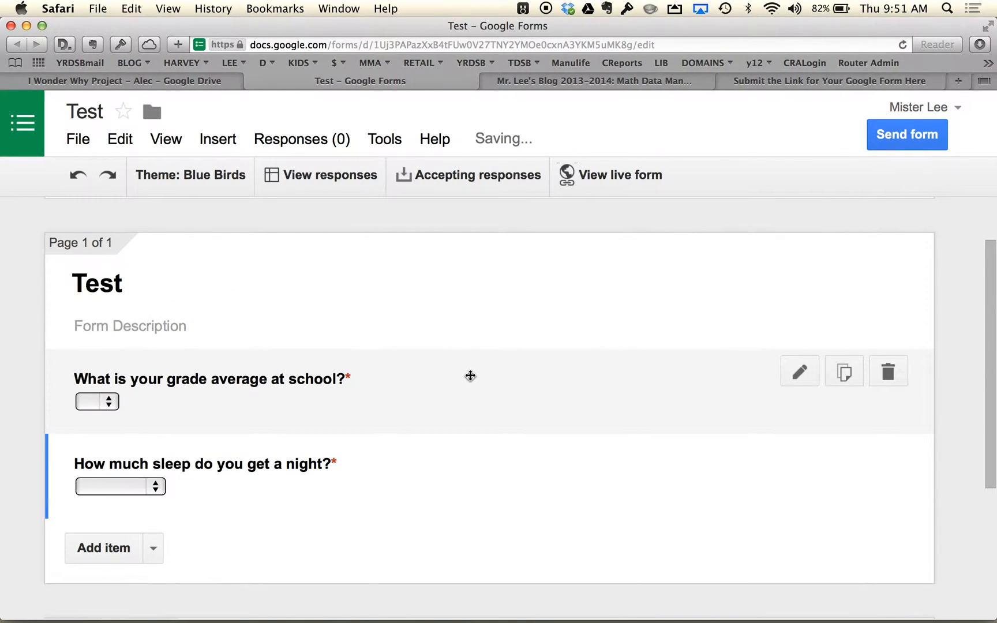
click(627, 173)
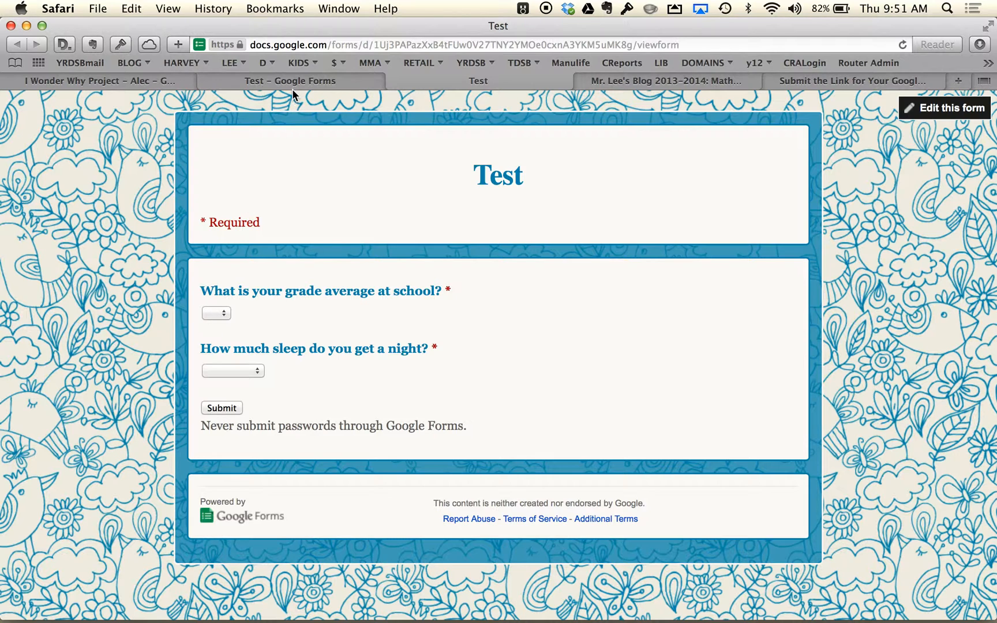
click(344, 41)
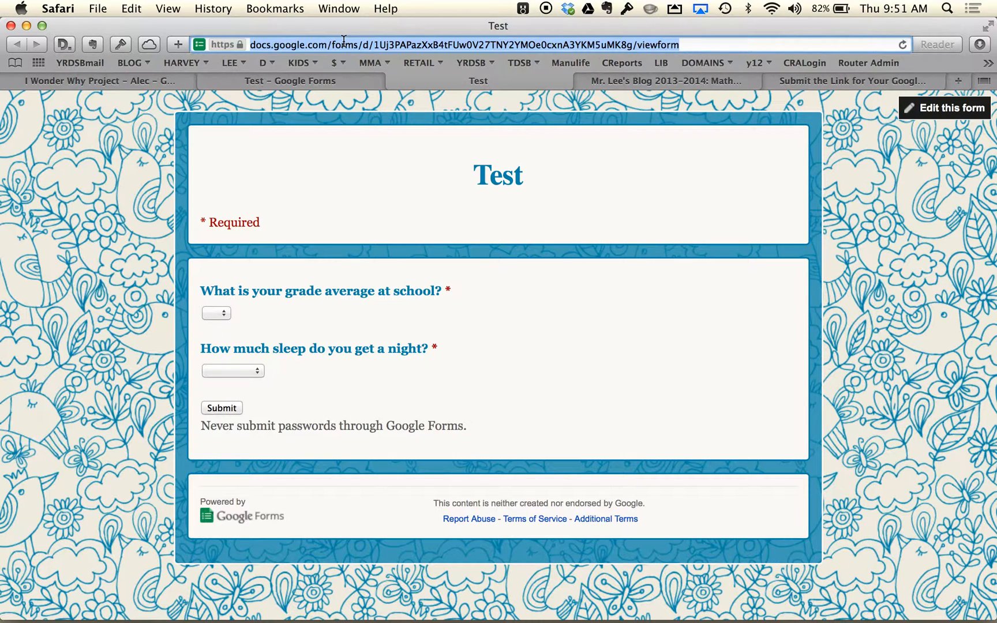
click(282, 80)
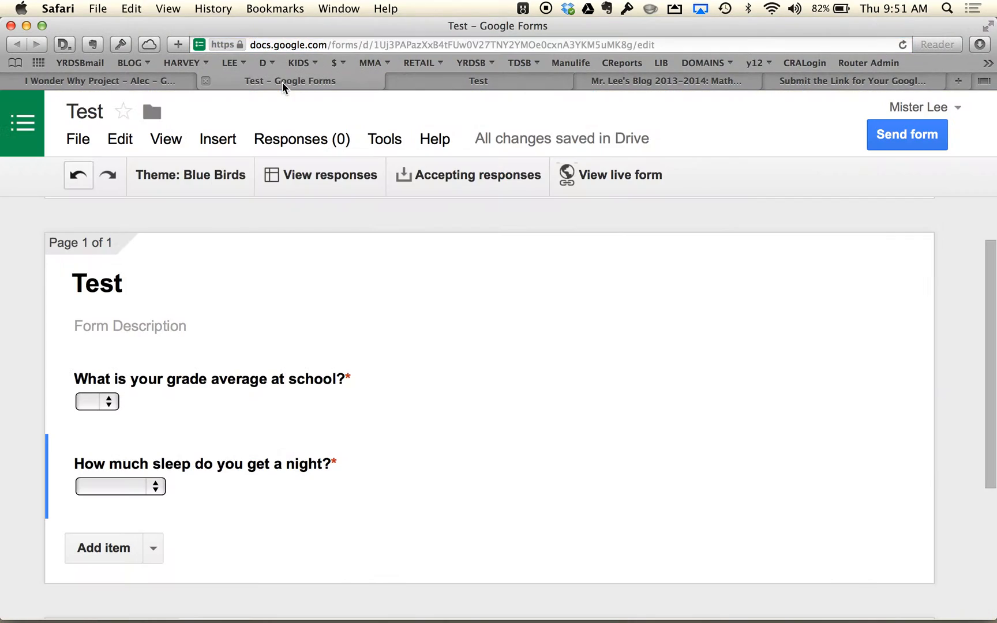
- Copy the full web address of the live Test form, the one ending in viewform, rather than the editor's address
click(314, 41)
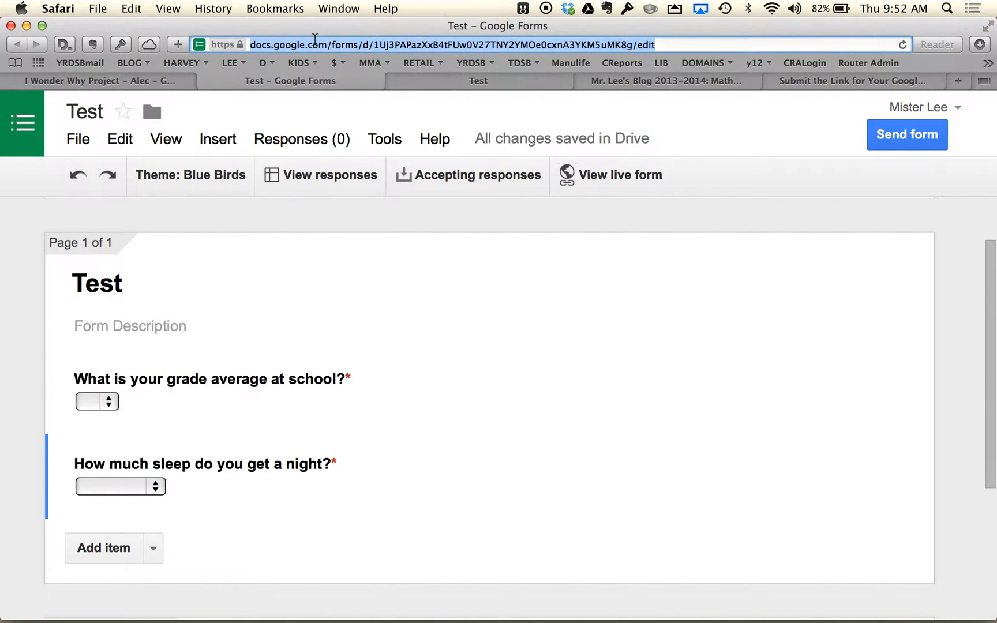
click(451, 79)
click(351, 42)
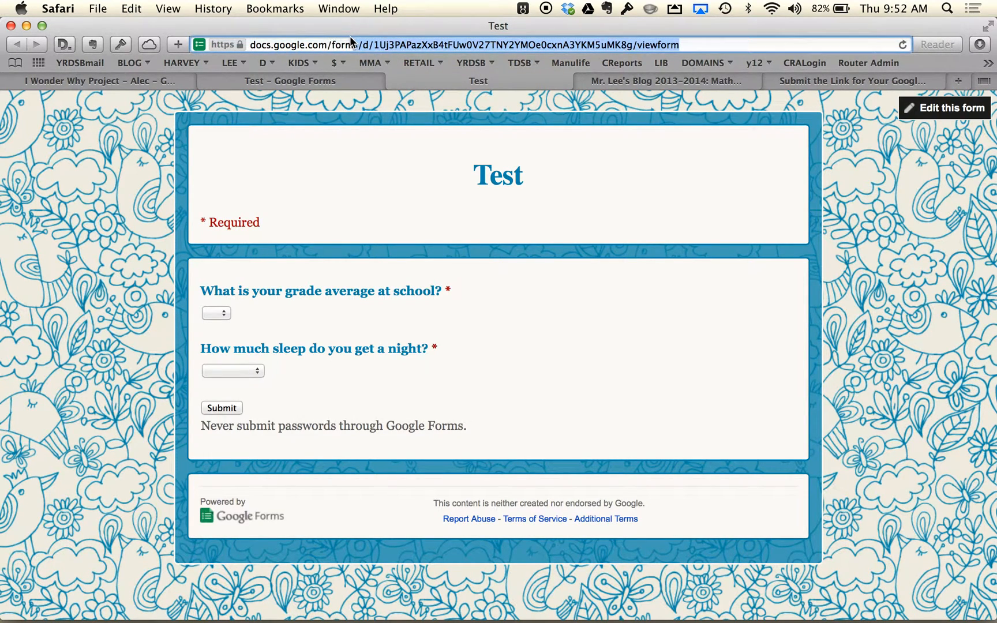
key(super+a)
key(super+c)
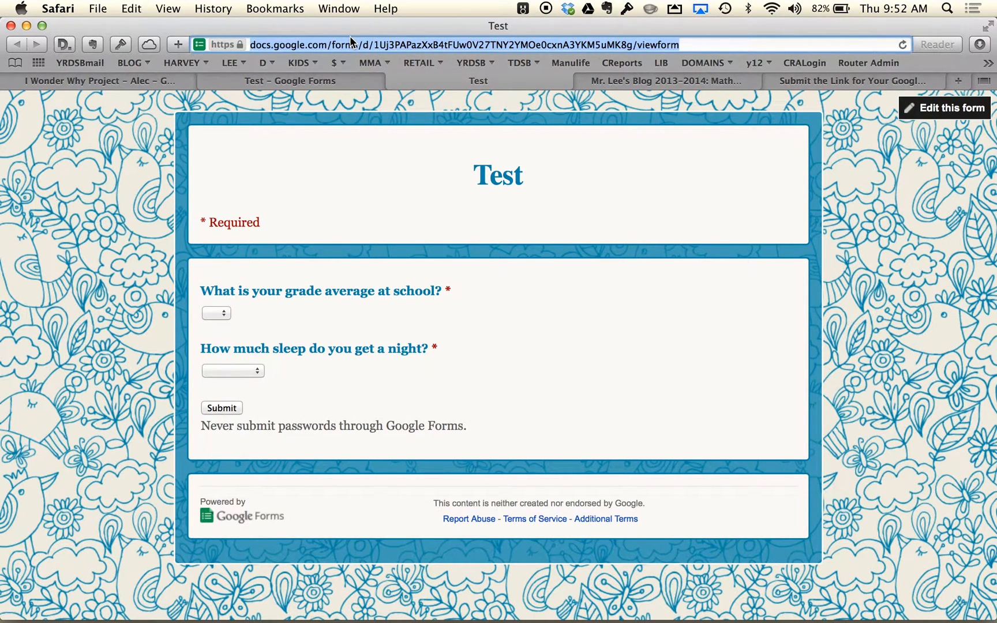
right_click(349, 36)
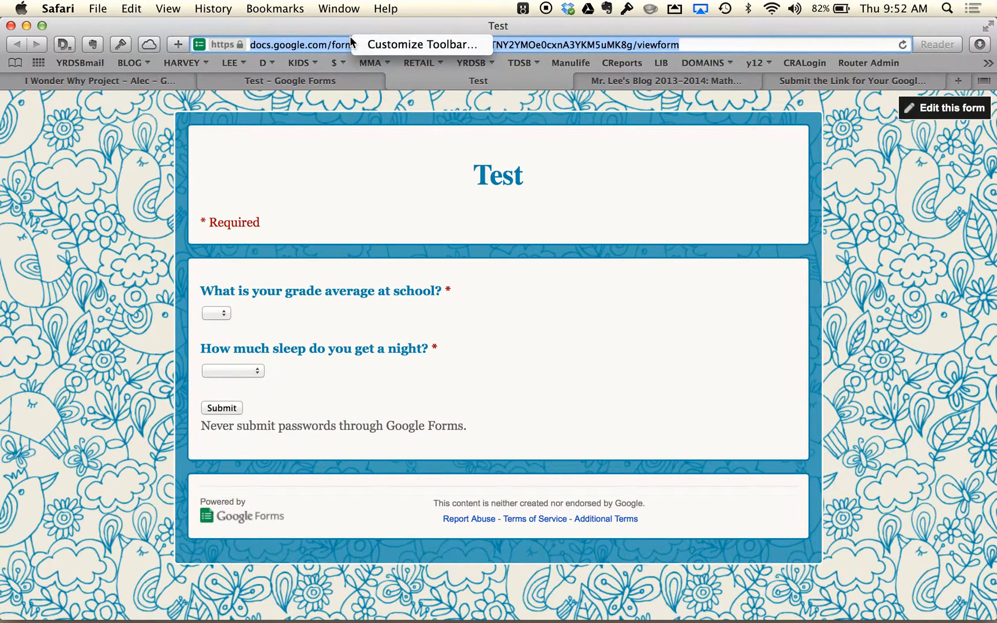
click(303, 47)
right_click(304, 45)
click(328, 129)
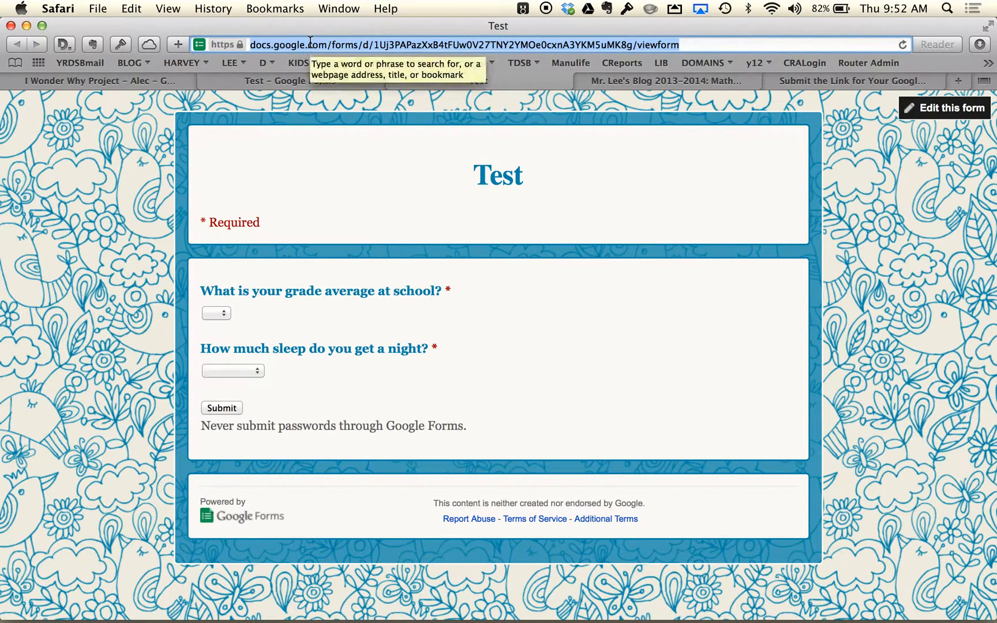
key(super+c)
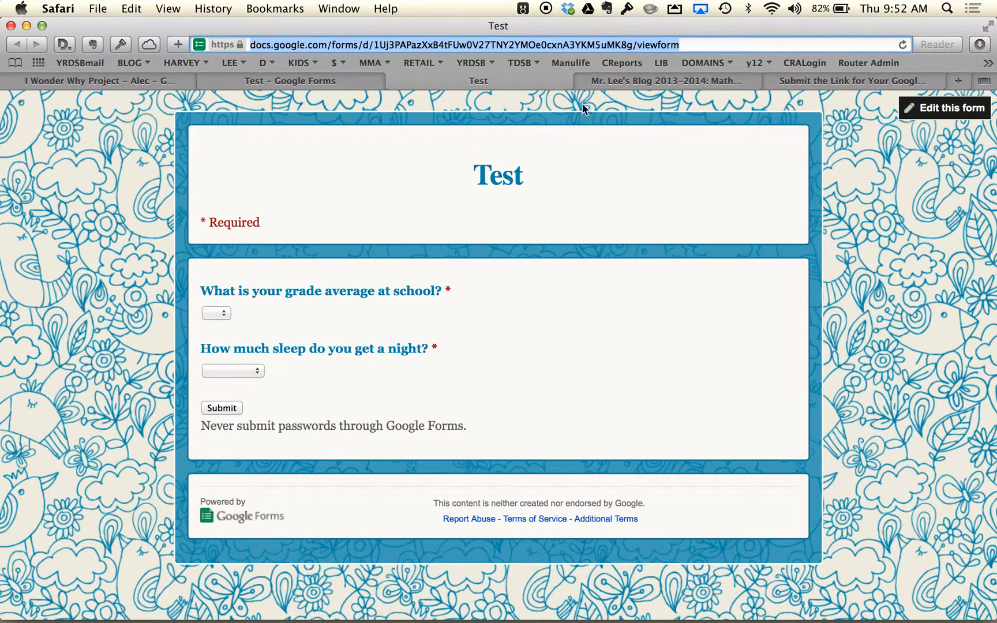
- Paste the copied address as the live form link in the link submission form and submit it
click(811, 80)
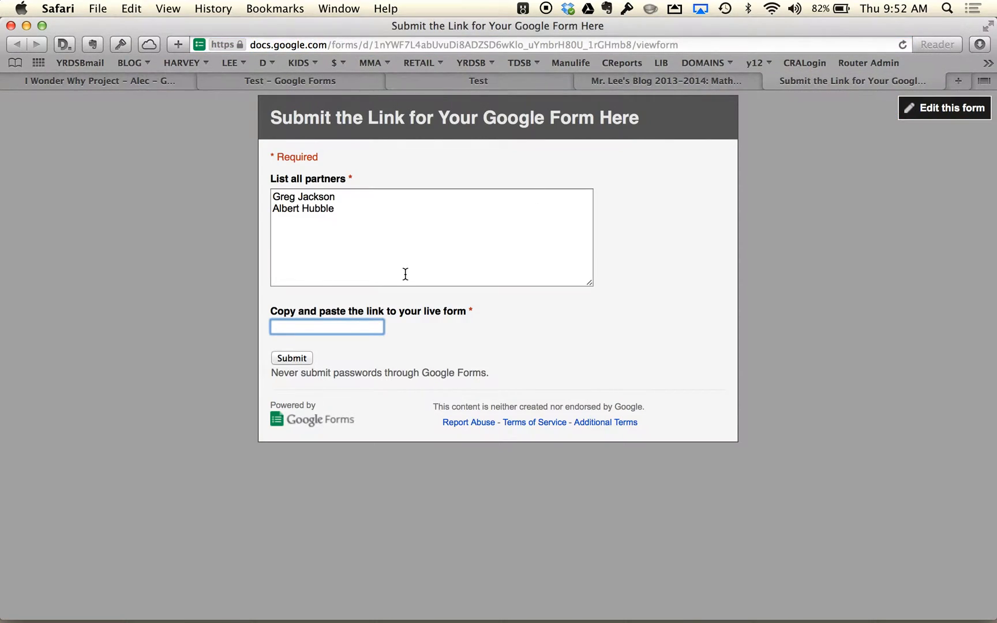
key(super+v)
click(280, 357)
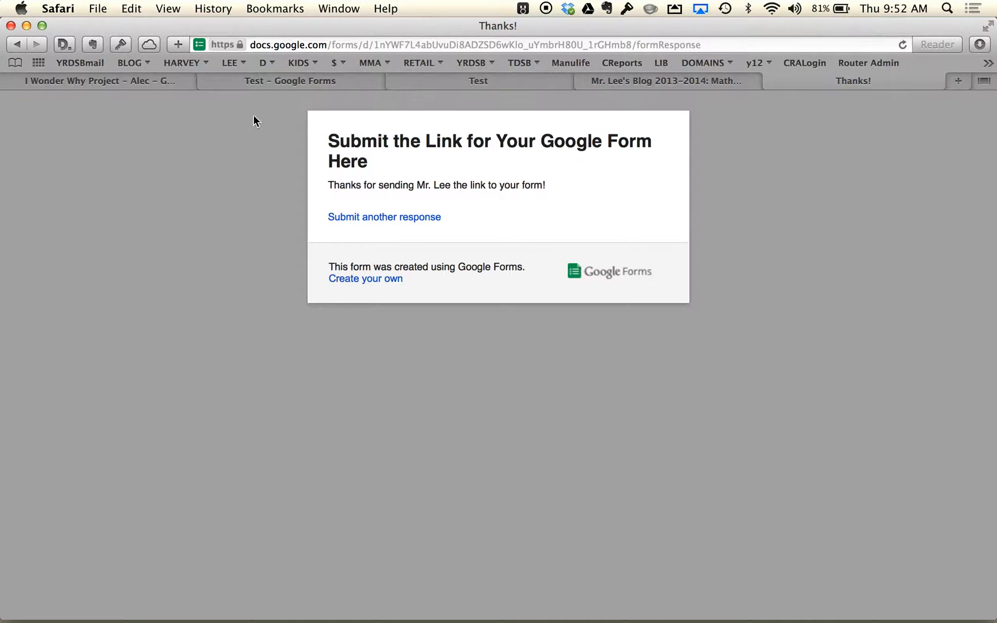
- Retitle the sleep question "How much sleep do you get in a week?" and select the confirmation page's message
click(281, 85)
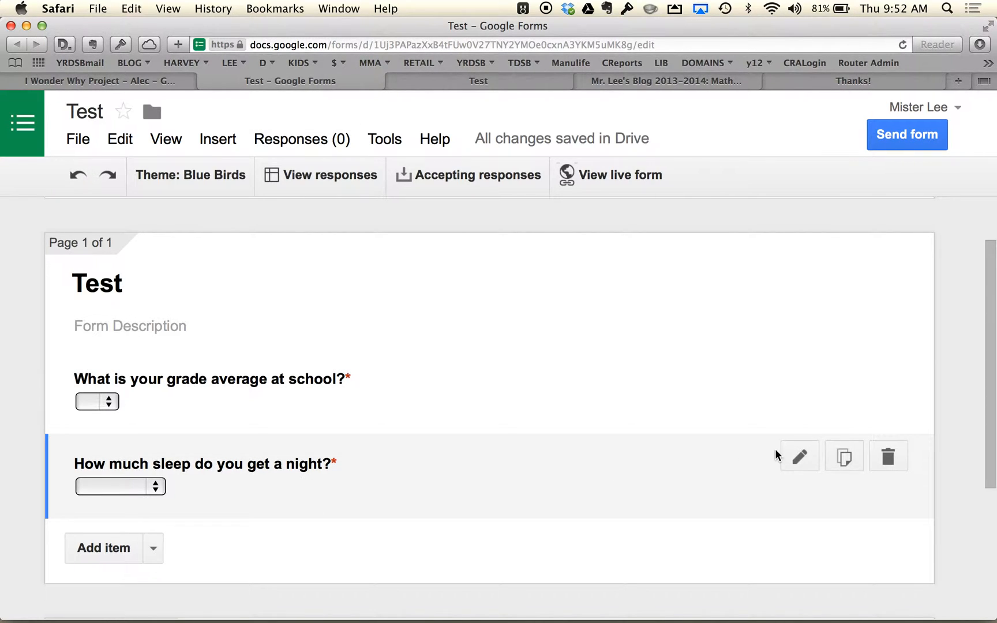
click(799, 456)
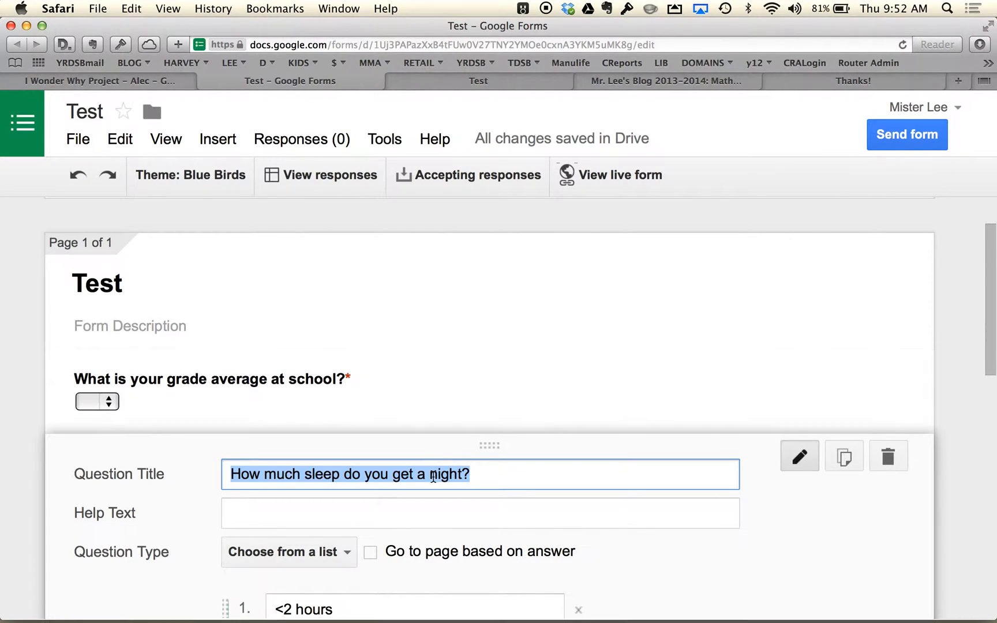
double_click(450, 472)
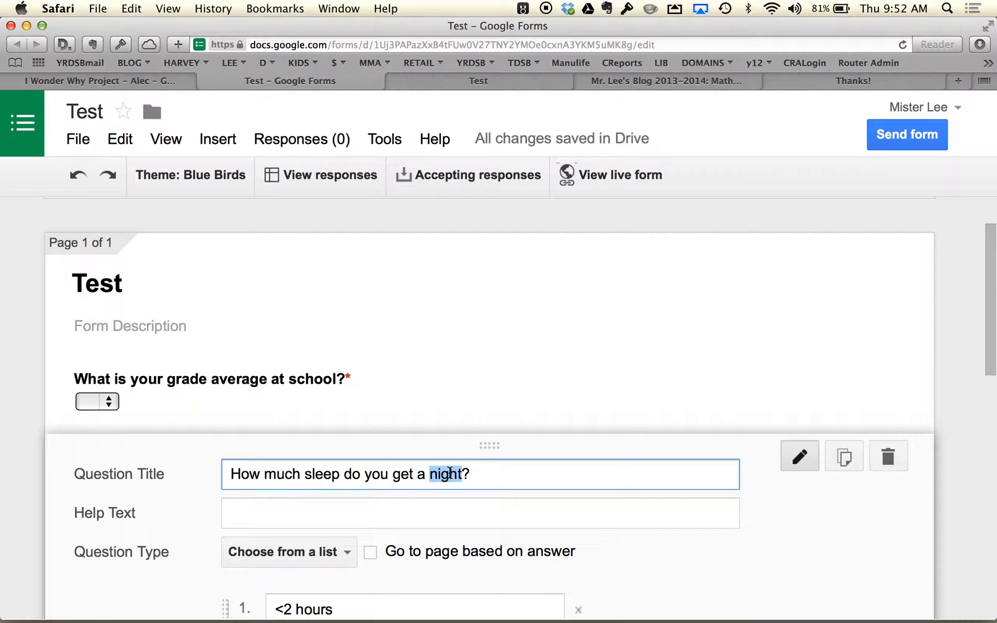
key(BackSpace)
key(BackSpace)
key(BackSpace)
key(BackSpace)
key(BackSpace)
key(BackSpace)
text(et in a week)
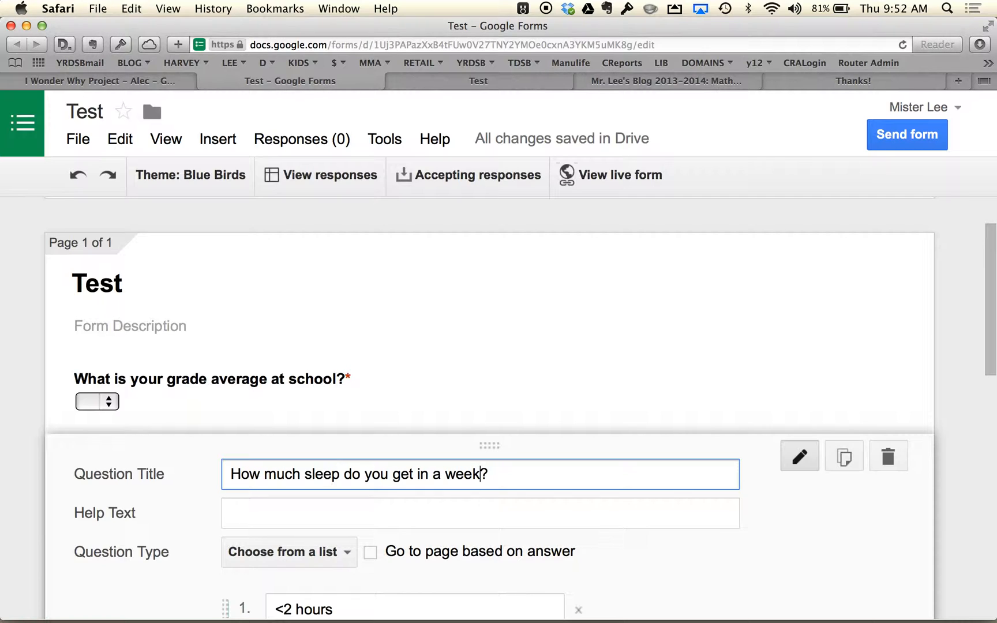
scroll(489, 404, down, 5)
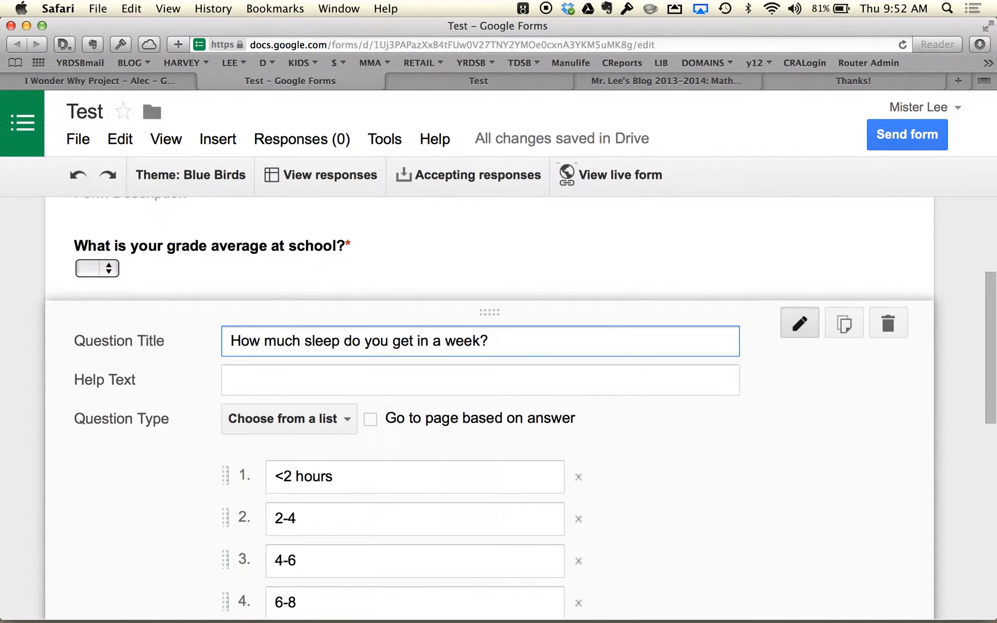
scroll(275, 443, down, 15)
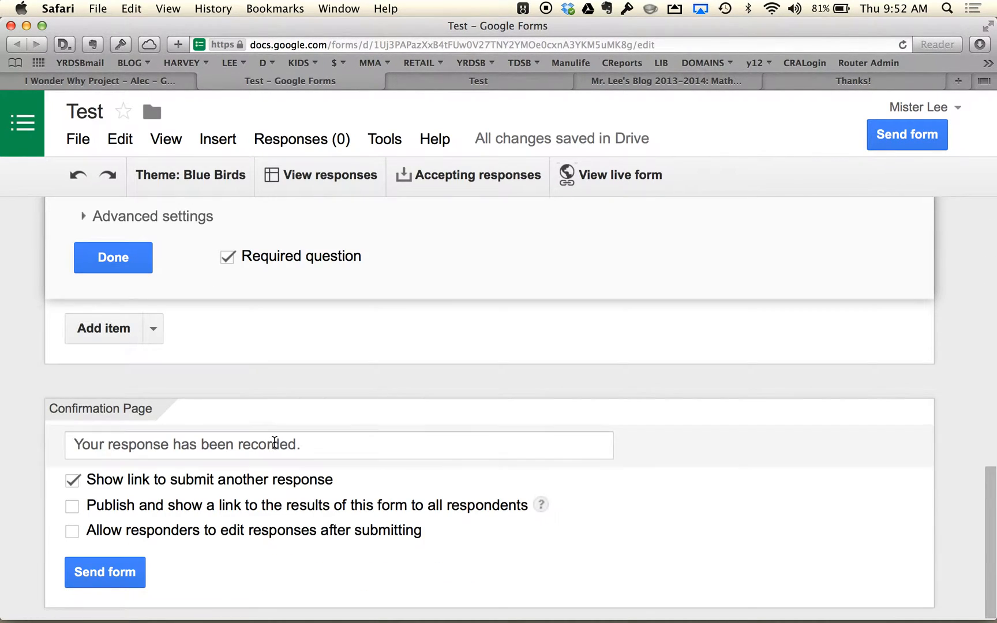
click(191, 440)
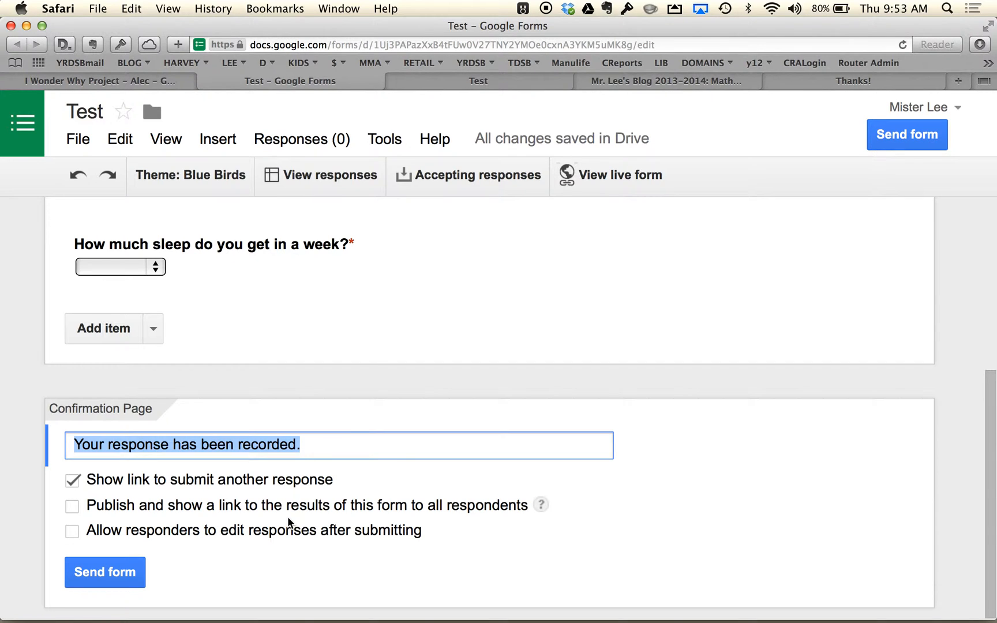
- Open the form's responses spreadsheet and submit a live form response with grade average 2 and sleep 2-4
scroll(464, 221, up, 10)
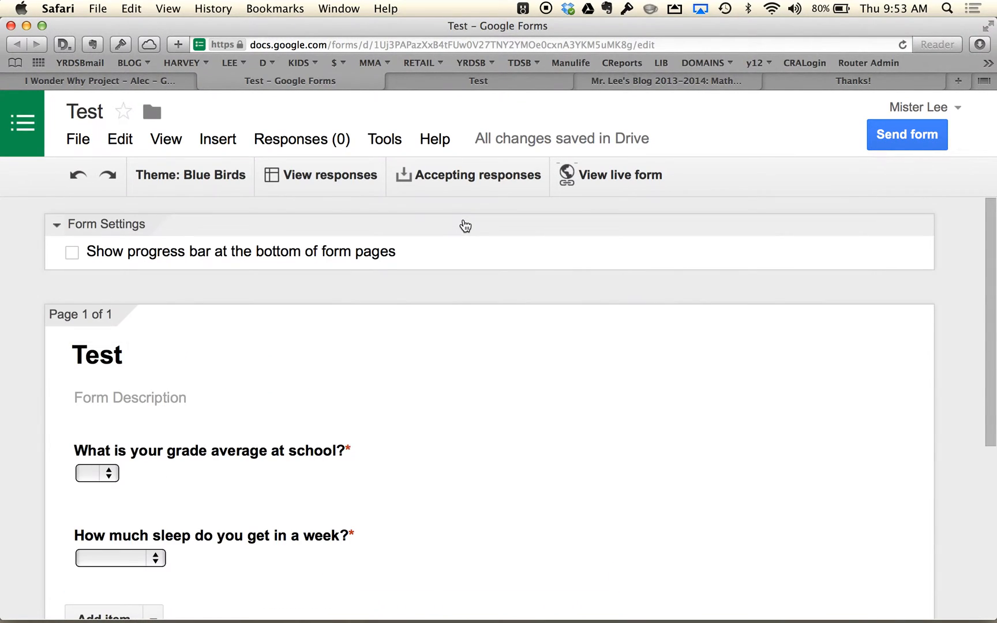
click(318, 184)
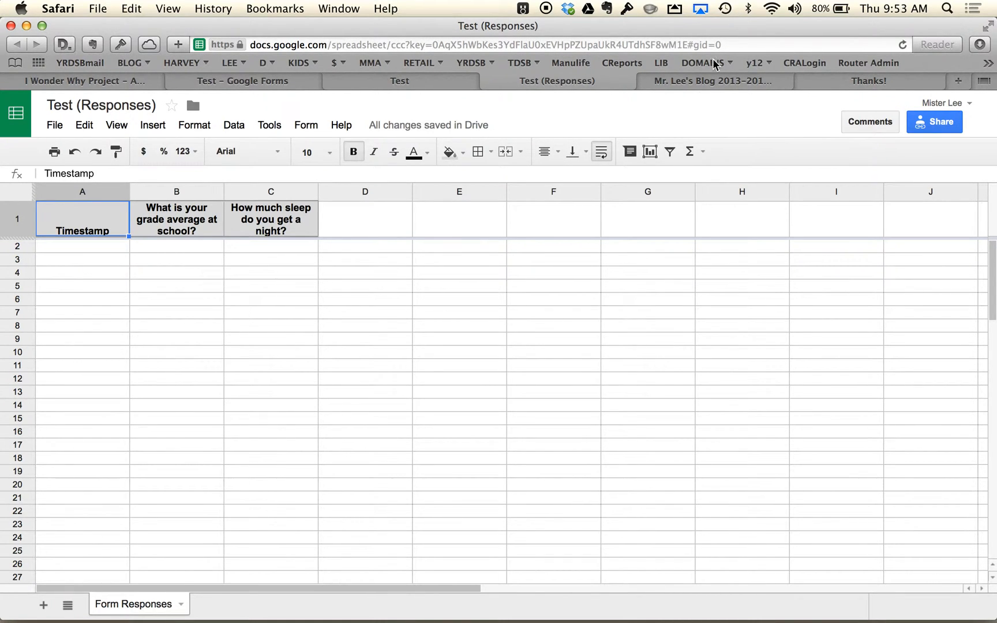
click(423, 78)
click(223, 313)
click(220, 350)
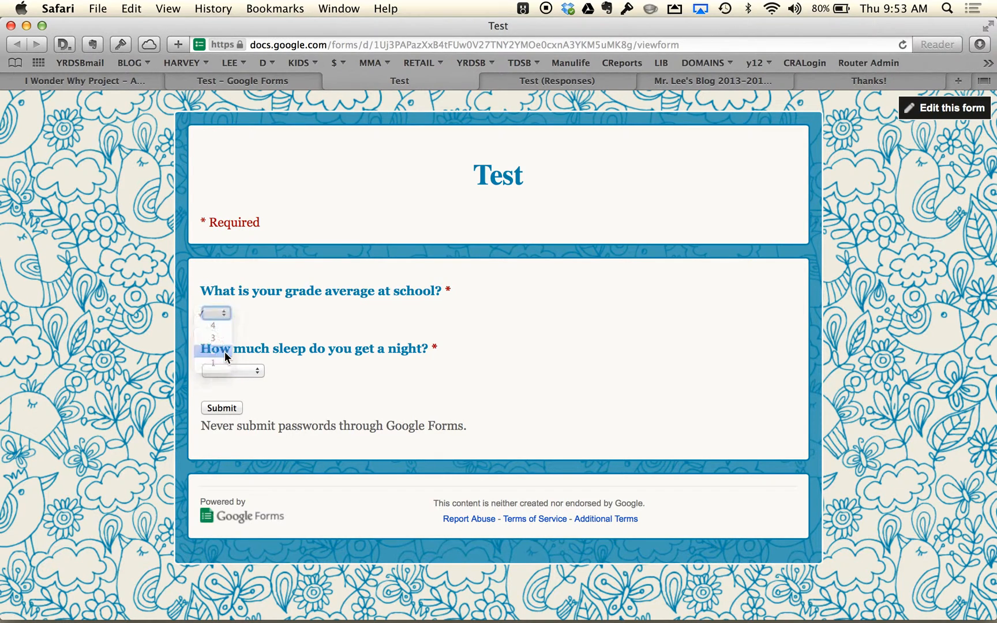
click(240, 370)
click(223, 401)
click(216, 408)
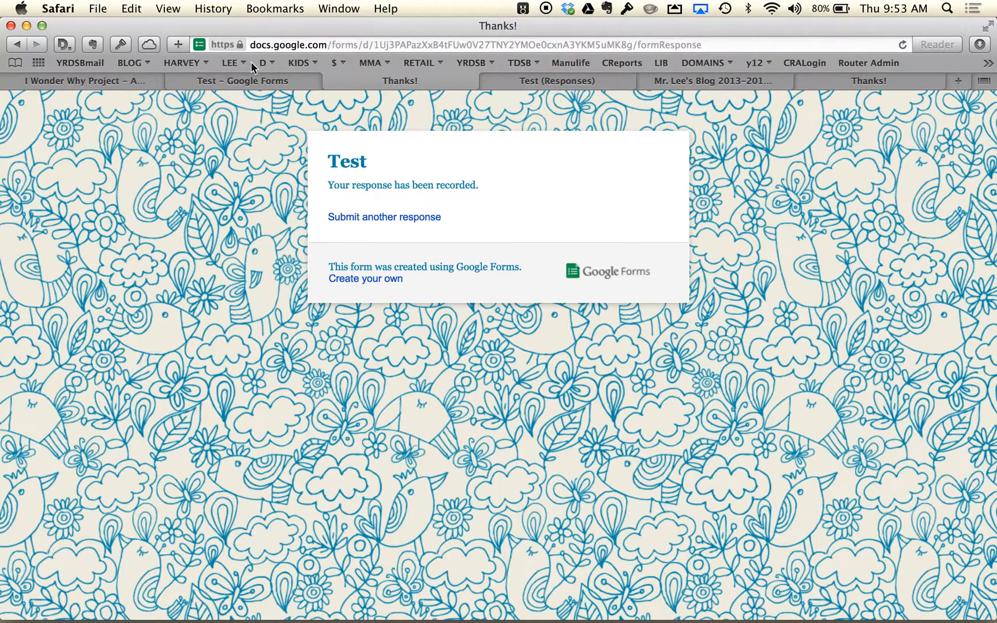
- Reload the responses spreadsheet, check the submitted response's timestamp row, and return to the questions in the form editor
click(237, 80)
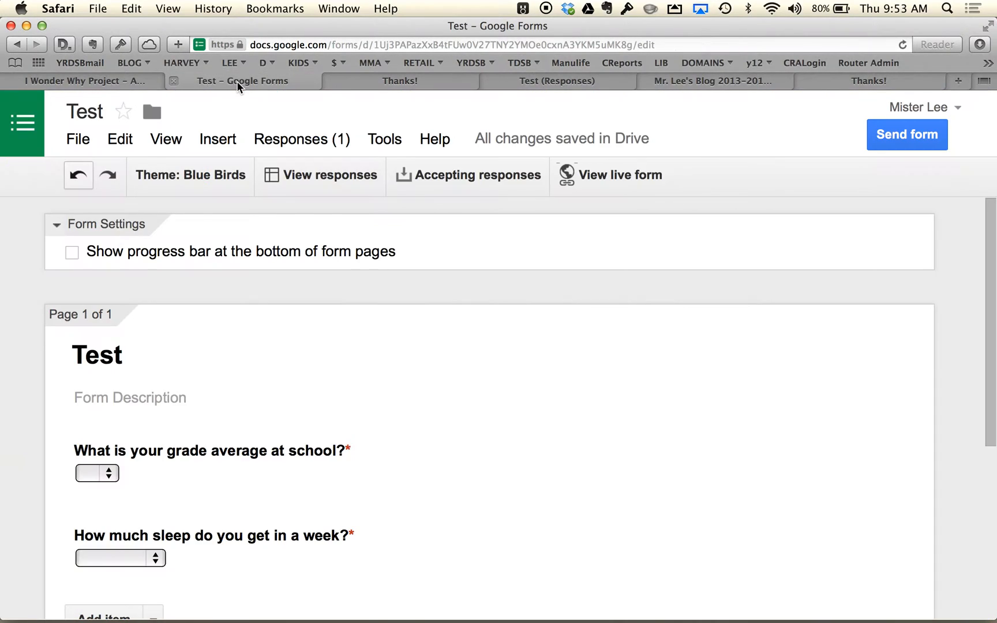
click(530, 82)
click(402, 365)
key(super+r)
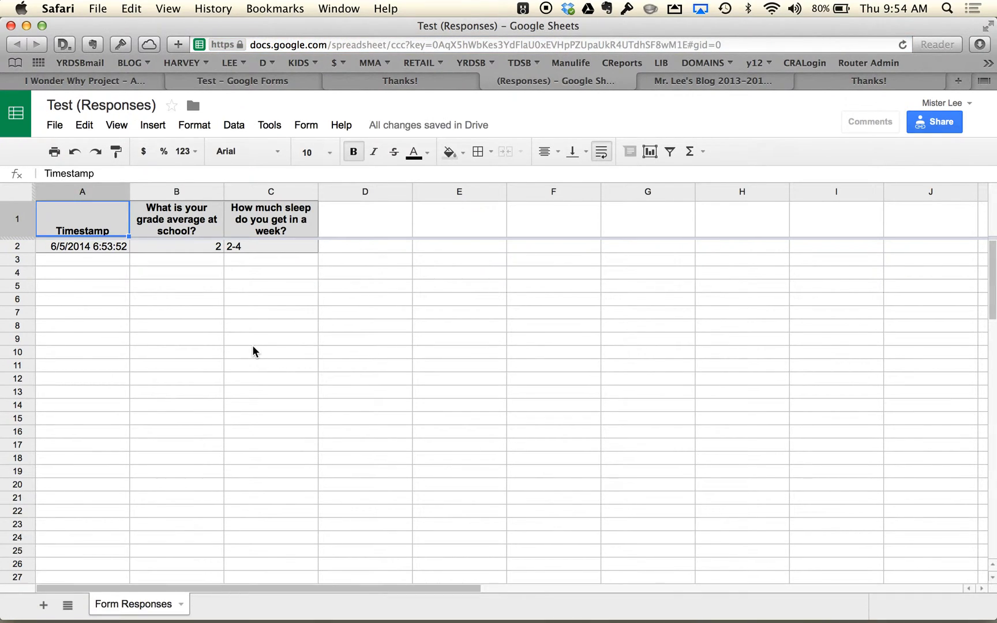
click(96, 248)
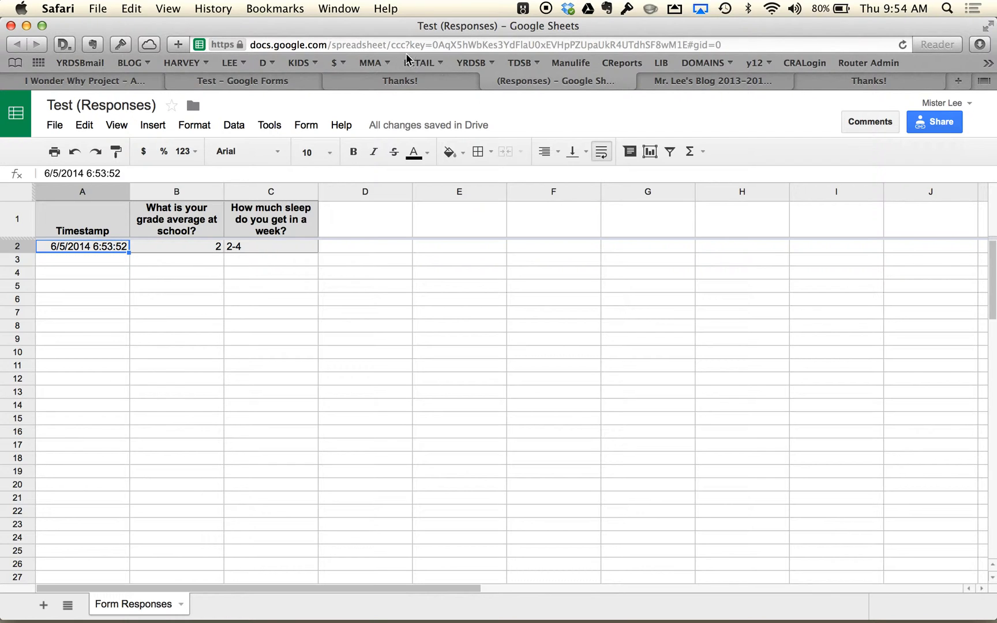
click(244, 86)
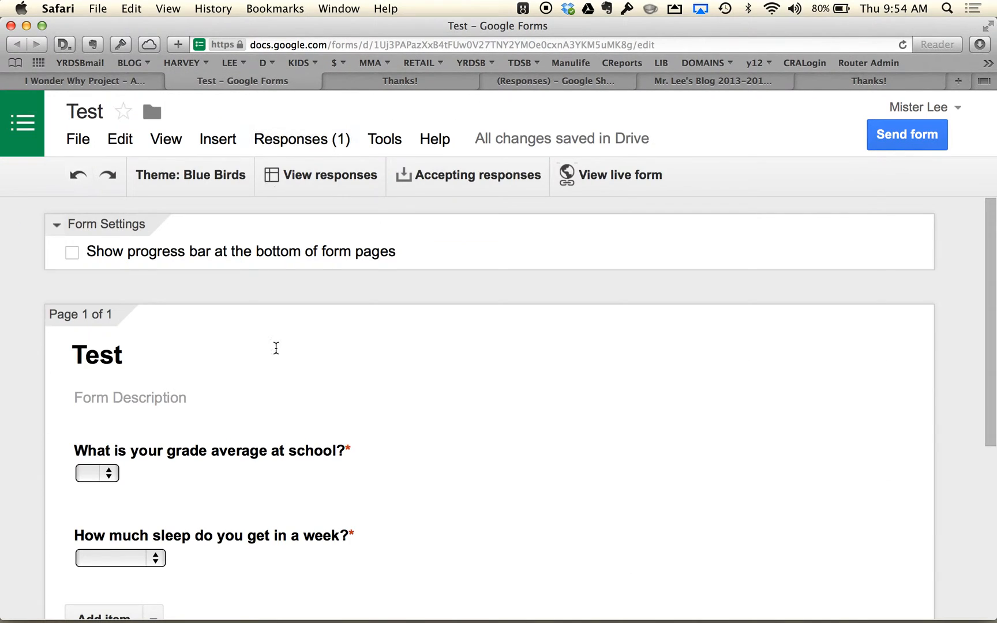
mouse_move(360, 469)
mouse_down()
mouse_move(368, 578)
mouse_move(362, 256)
mouse_move(365, 524)
mouse_move(376, 477)
mouse_up()
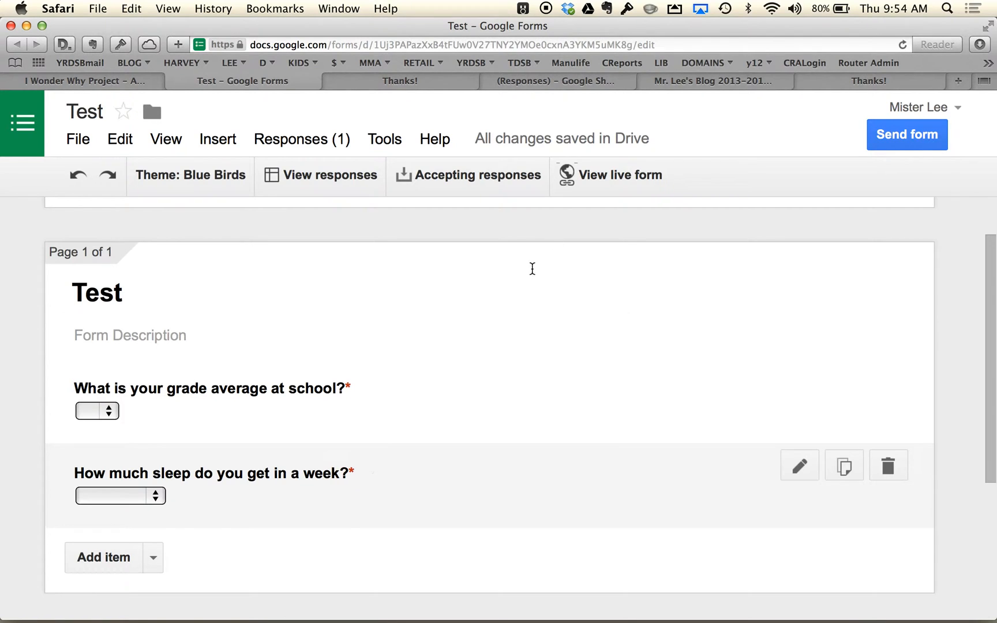
- Reopen the link submission form from the class blog and look at its partners and live form link fields
click(699, 87)
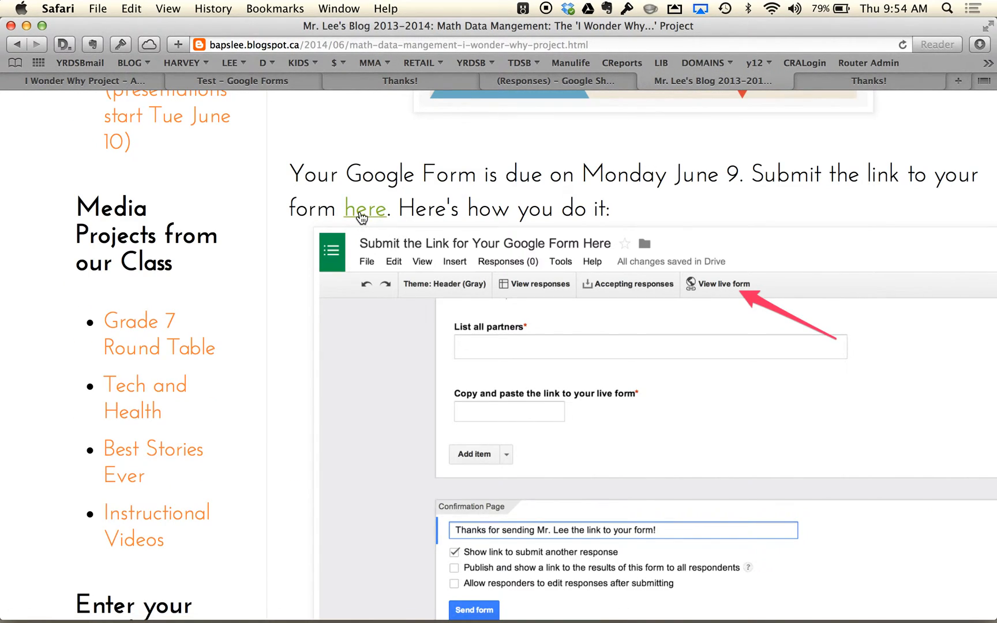
click(360, 213)
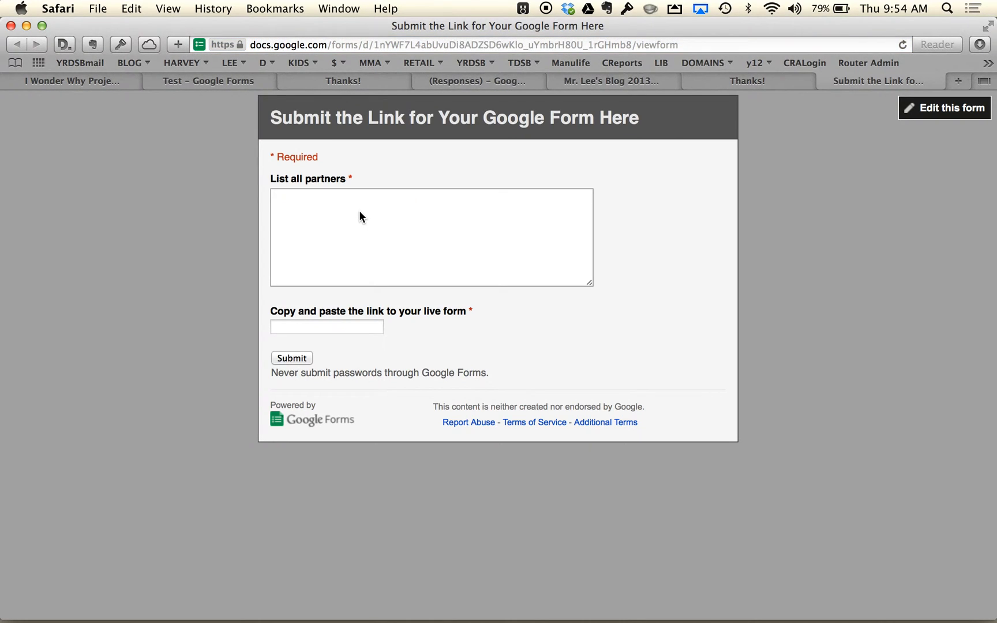
click(346, 246)
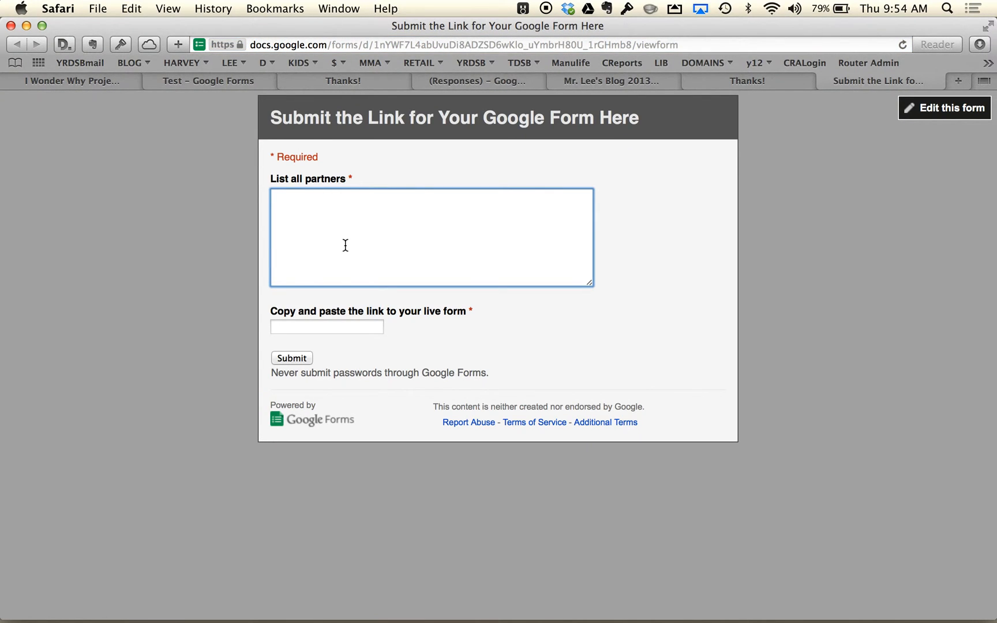
click(314, 325)
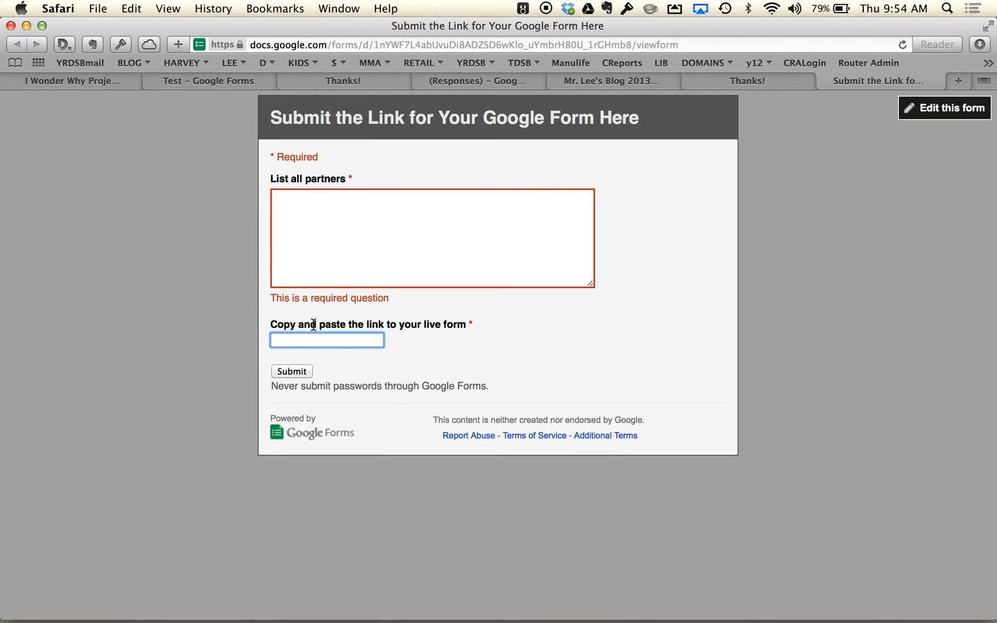